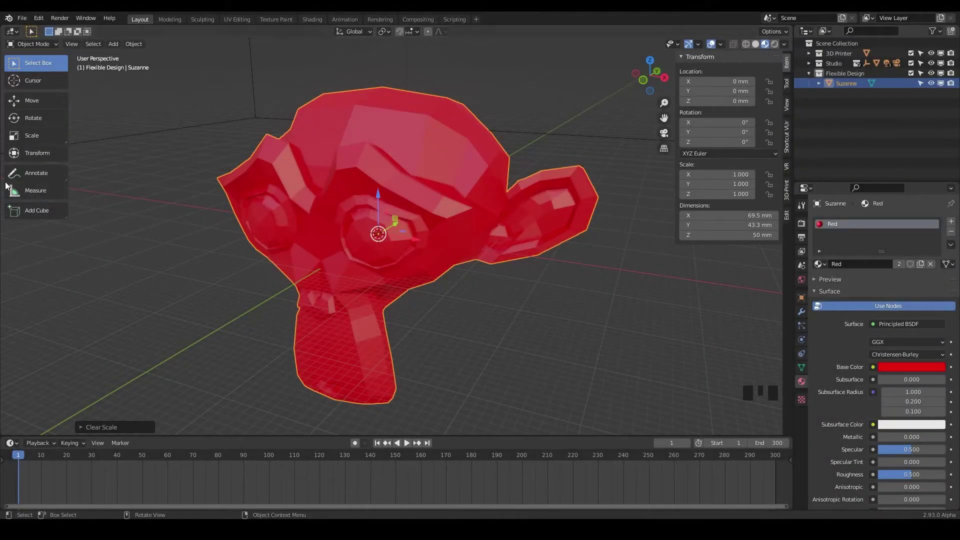
Handwrite "Hello" above the monkey head with the Annotate tool
{"action": "left_click", "coordinate": [32, 174]}
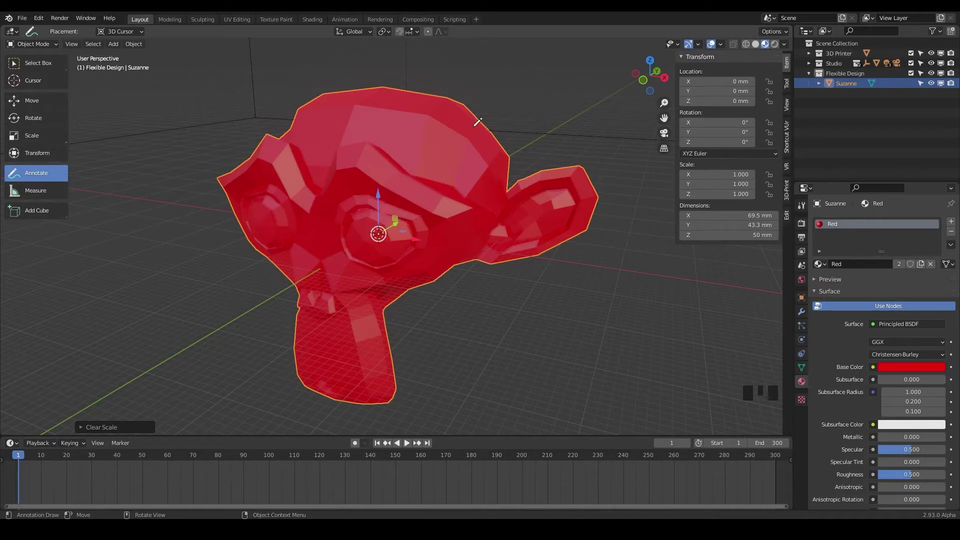
{"action": "scroll", "coordinate": [295, 171], "scroll_direction": "down", "scroll_amount": 2}
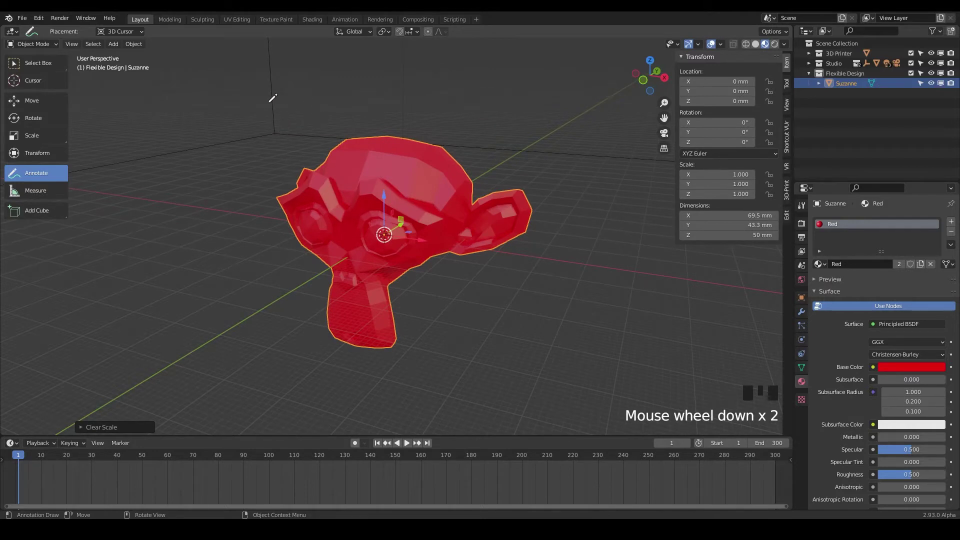
{"action": "left_click_drag", "start_coordinate": [289, 78], "coordinate": [303, 121]}
{"action": "mouse_move", "coordinate": [304, 74]}
{"action": "left_mouse_down"}
{"action": "mouse_move", "coordinate": [315, 108]}
{"action": "mouse_move", "coordinate": [309, 100]}
{"action": "mouse_move", "coordinate": [323, 88]}
{"action": "mouse_move", "coordinate": [352, 102]}
{"action": "left_mouse_up"}
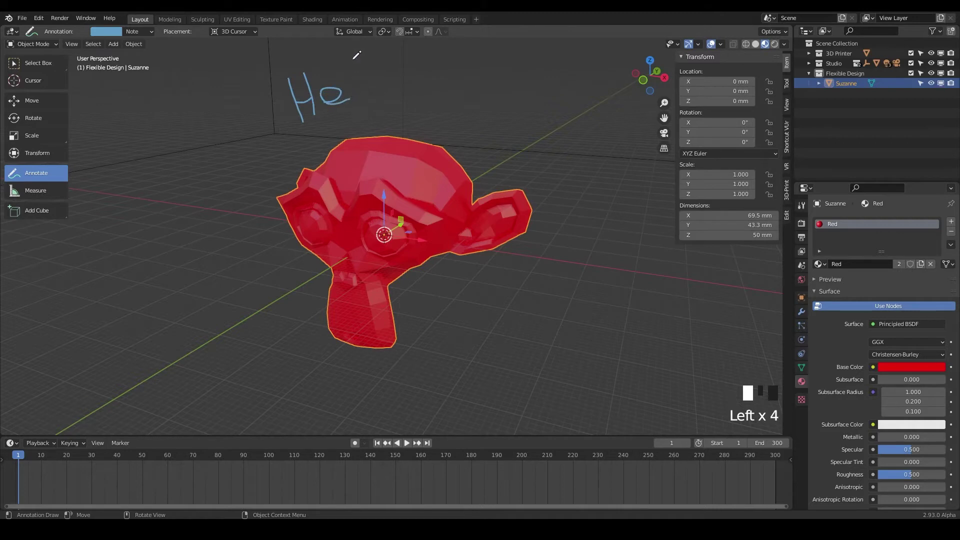
{"action": "mouse_move", "coordinate": [356, 64]}
{"action": "left_mouse_down"}
{"action": "mouse_move", "coordinate": [359, 99]}
{"action": "mouse_move", "coordinate": [373, 103]}
{"action": "mouse_move", "coordinate": [392, 81]}
{"action": "mouse_move", "coordinate": [411, 91]}
{"action": "mouse_move", "coordinate": [398, 79]}
{"action": "left_mouse_up"}
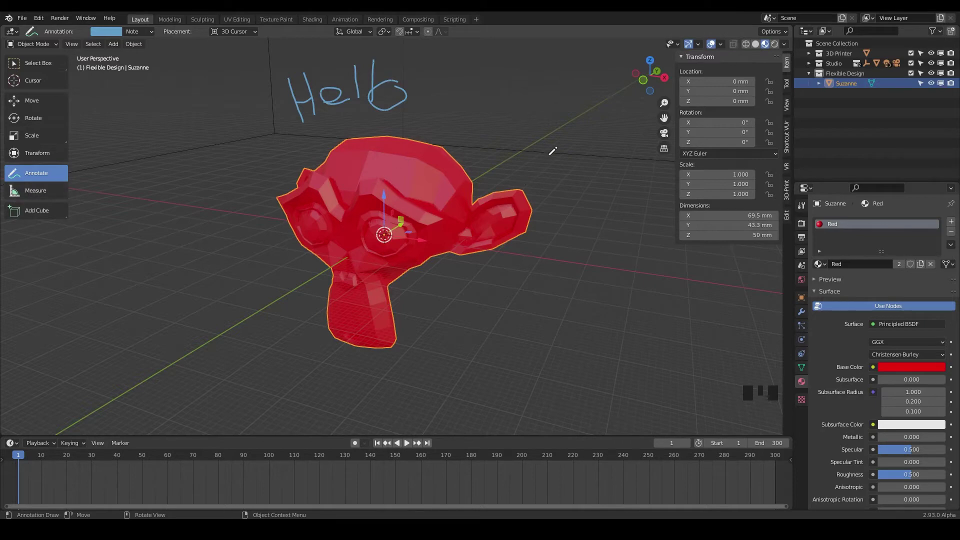
{"action": "mouse_move", "coordinate": [552, 151]}
{"action": "middle_mouse_down"}
{"action": "mouse_move", "coordinate": [444, 193]}
{"action": "mouse_move", "coordinate": [467, 154]}
{"action": "mouse_move", "coordinate": [625, 155]}
{"action": "mouse_move", "coordinate": [469, 158]}
{"action": "mouse_move", "coordinate": [561, 153]}
{"action": "middle_mouse_up"}
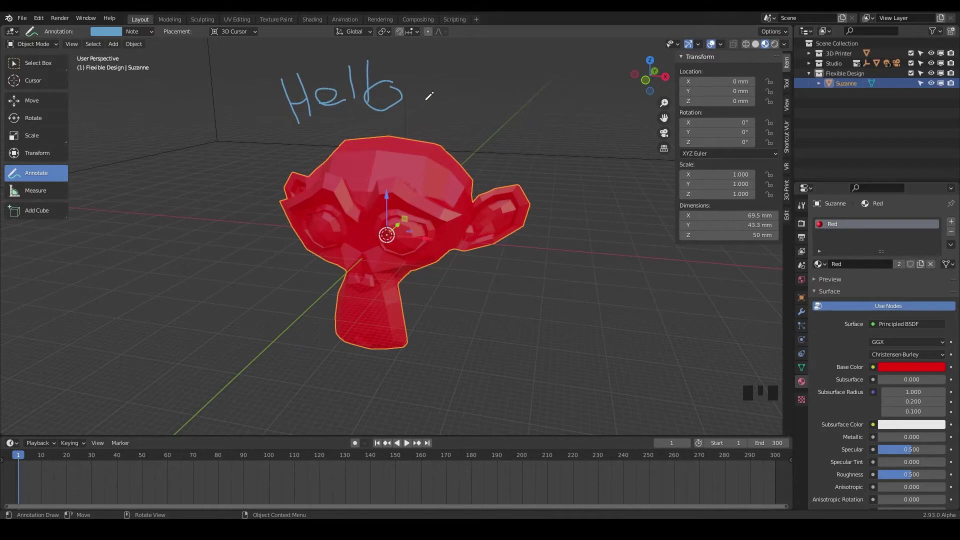
{"action": "middle_click_drag", "start_coordinate": [441, 97], "coordinate": [278, 77]}
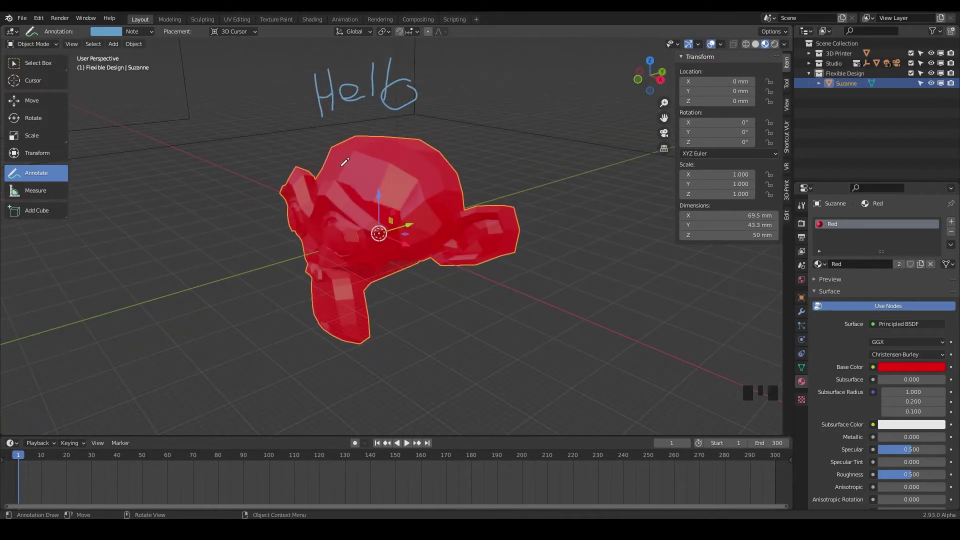
Recolour the Note annotation layer yellow-green, and toggle its visibility off and back on
{"action": "left_click", "coordinate": [103, 32]}
{"action": "left_click", "coordinate": [99, 96]}
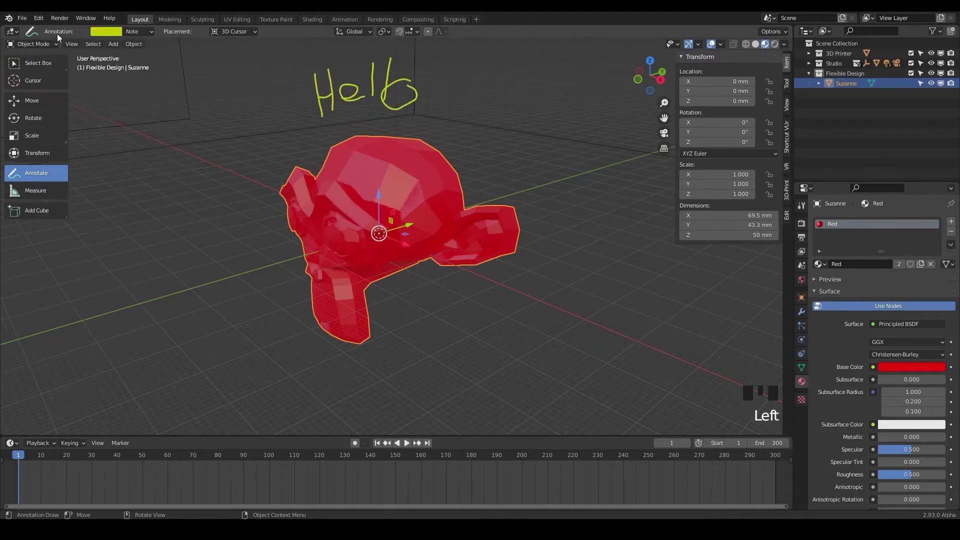
{"action": "left_click", "coordinate": [151, 32]}
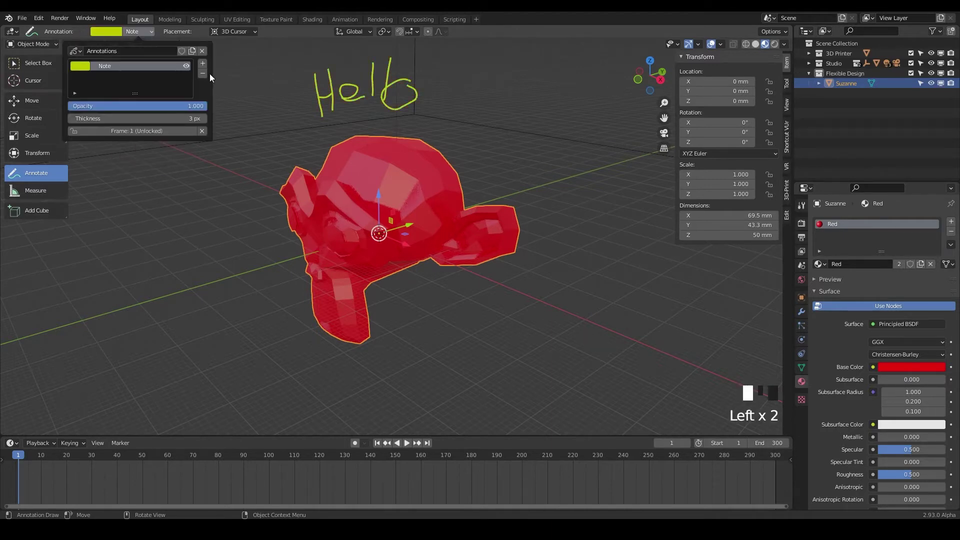
{"action": "left_click", "coordinate": [186, 66]}
{"action": "left_click", "coordinate": [186, 66]}
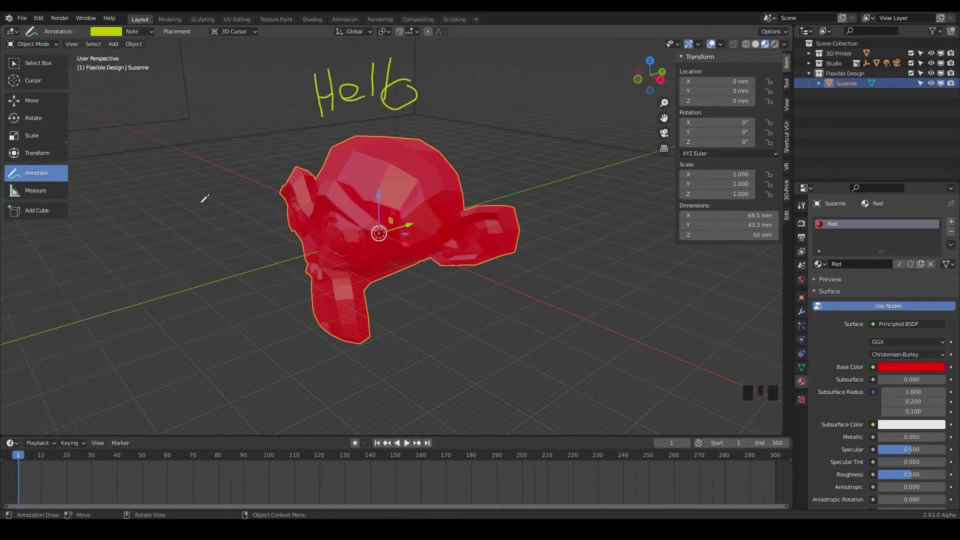
{"action": "left_click", "coordinate": [146, 32]}
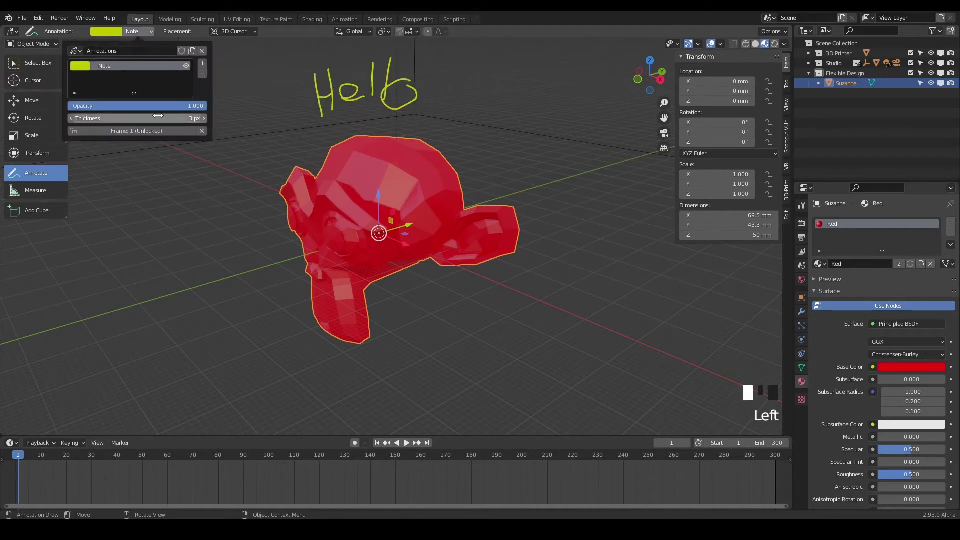
{"action": "left_click_drag", "start_coordinate": [129, 108], "coordinate": [220, 145]}
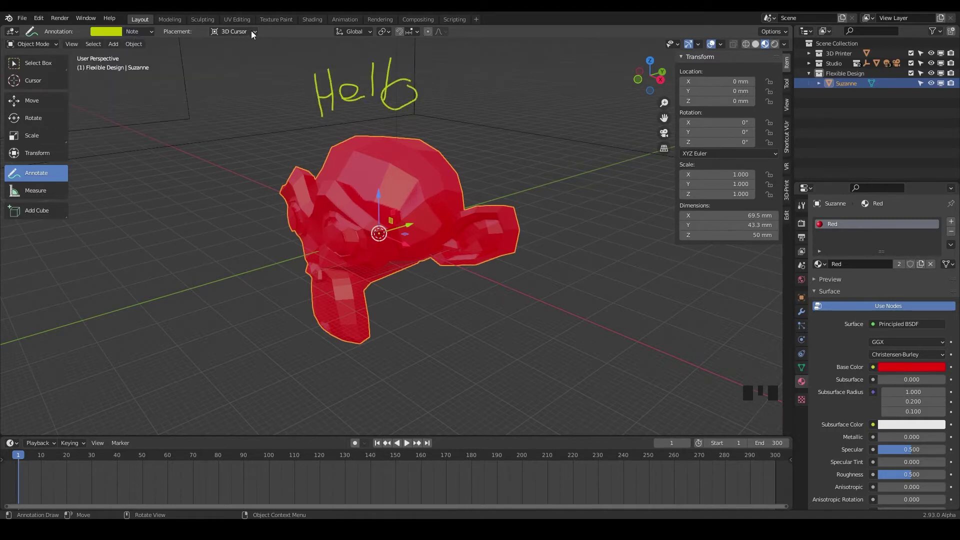
Set the annotation placement to View and handwrite "STAY" beside the monkey's chin
{"action": "middle_click_drag", "start_coordinate": [388, 158], "coordinate": [433, 178]}
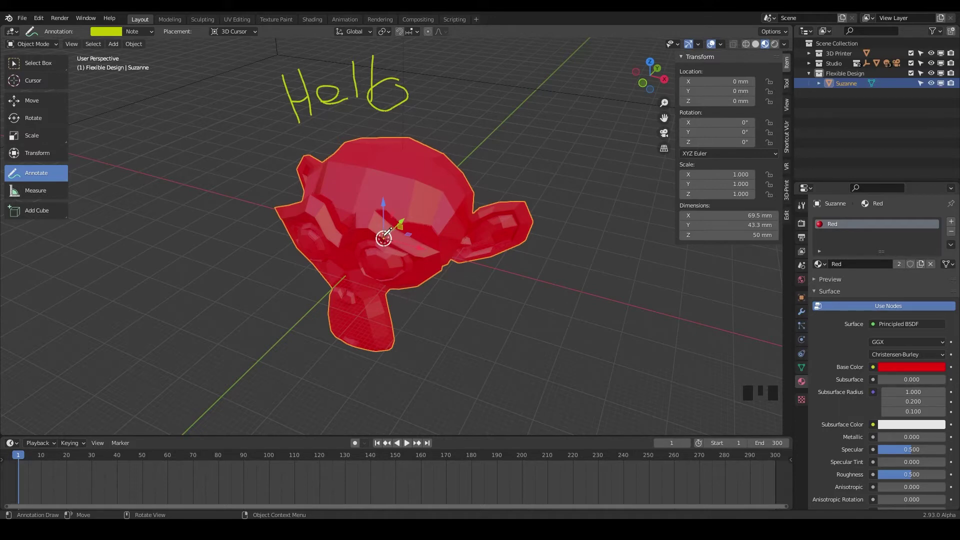
{"action": "middle_click_drag", "start_coordinate": [474, 129], "coordinate": [384, 74]}
{"action": "mouse_move", "coordinate": [515, 130]}
{"action": "middle_mouse_down"}
{"action": "mouse_move", "coordinate": [470, 141]}
{"action": "mouse_move", "coordinate": [564, 141]}
{"action": "mouse_move", "coordinate": [393, 120]}
{"action": "middle_mouse_up"}
{"action": "left_click", "coordinate": [235, 31]}
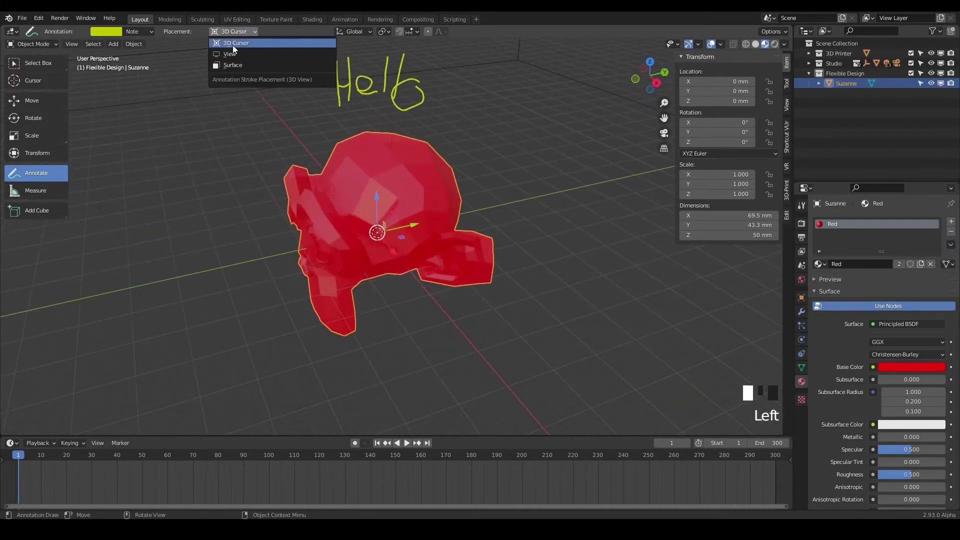
{"action": "left_click", "coordinate": [234, 55]}
{"action": "middle_click_drag", "start_coordinate": [235, 50], "coordinate": [348, 200]}
{"action": "middle_click_drag", "start_coordinate": [476, 222], "coordinate": [471, 288]}
{"action": "scroll", "coordinate": [470, 288], "scroll_direction": "down", "scroll_amount": 3}
{"action": "scroll", "coordinate": [423, 303], "scroll_direction": "up", "scroll_amount": 3}
{"action": "scroll", "coordinate": [463, 306], "scroll_direction": "down", "scroll_amount": 1}
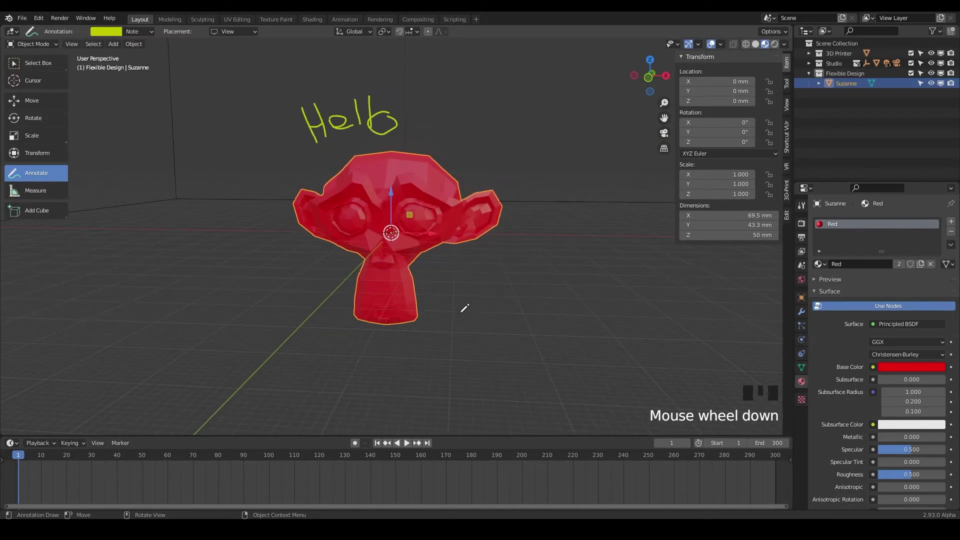
{"action": "mouse_move", "coordinate": [464, 276]}
{"action": "left_mouse_down"}
{"action": "mouse_move", "coordinate": [444, 280]}
{"action": "mouse_move", "coordinate": [458, 300]}
{"action": "mouse_move", "coordinate": [447, 307]}
{"action": "left_mouse_up"}
{"action": "mouse_move", "coordinate": [483, 273]}
{"action": "left_mouse_down"}
{"action": "mouse_move", "coordinate": [478, 297]}
{"action": "mouse_move", "coordinate": [476, 275]}
{"action": "mouse_move", "coordinate": [495, 270]}
{"action": "mouse_move", "coordinate": [494, 296]}
{"action": "mouse_move", "coordinate": [499, 276]}
{"action": "mouse_move", "coordinate": [514, 296]}
{"action": "mouse_move", "coordinate": [505, 291]}
{"action": "mouse_move", "coordinate": [522, 281]}
{"action": "mouse_move", "coordinate": [521, 302]}
{"action": "left_mouse_up"}
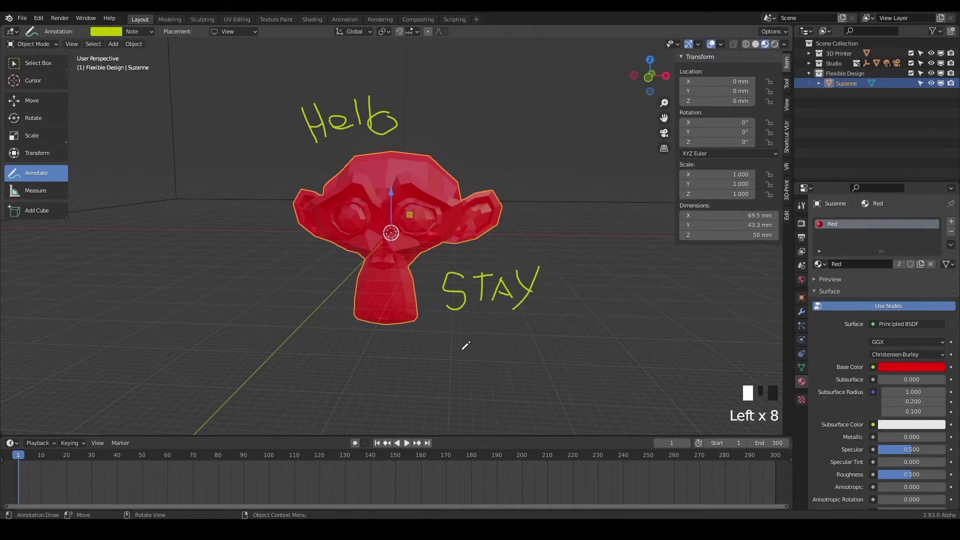
{"action": "mouse_move", "coordinate": [571, 330]}
{"action": "middle_mouse_down"}
{"action": "mouse_move", "coordinate": [484, 347]}
{"action": "mouse_move", "coordinate": [370, 349]}
{"action": "mouse_move", "coordinate": [559, 324]}
{"action": "mouse_move", "coordinate": [628, 325]}
{"action": "mouse_move", "coordinate": [433, 362]}
{"action": "mouse_move", "coordinate": [440, 377]}
{"action": "mouse_move", "coordinate": [369, 388]}
{"action": "mouse_move", "coordinate": [392, 360]}
{"action": "mouse_move", "coordinate": [436, 374]}
{"action": "mouse_move", "coordinate": [270, 369]}
{"action": "mouse_move", "coordinate": [495, 335]}
{"action": "mouse_move", "coordinate": [456, 280]}
{"action": "mouse_move", "coordinate": [553, 336]}
{"action": "mouse_move", "coordinate": [504, 343]}
{"action": "mouse_move", "coordinate": [429, 315]}
{"action": "mouse_move", "coordinate": [485, 330]}
{"action": "mouse_move", "coordinate": [577, 315]}
{"action": "mouse_move", "coordinate": [467, 327]}
{"action": "mouse_move", "coordinate": [279, 169]}
{"action": "middle_mouse_up"}
Set the annotation placement to Surface and draw a curved mouth below the monkey's nose
{"action": "left_click", "coordinate": [242, 33]}
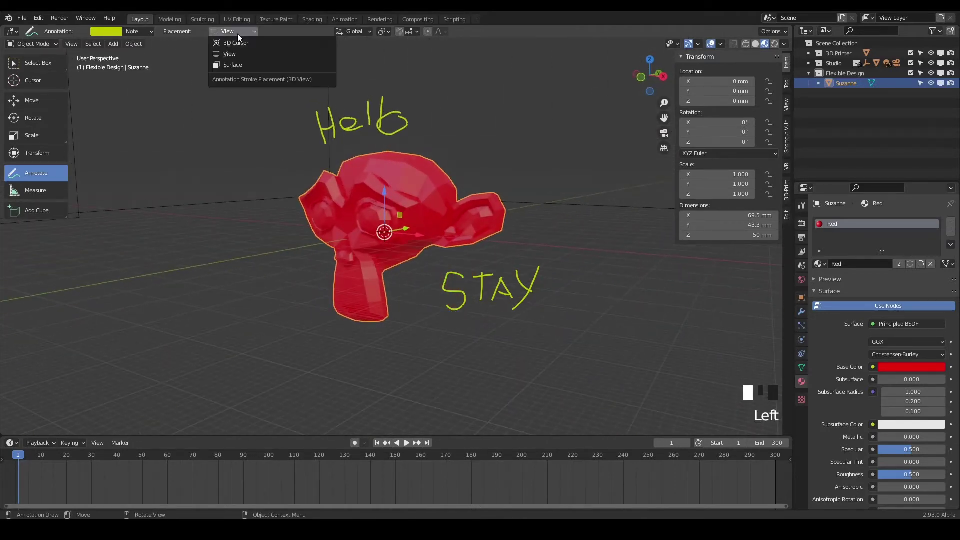
{"action": "left_click", "coordinate": [241, 66]}
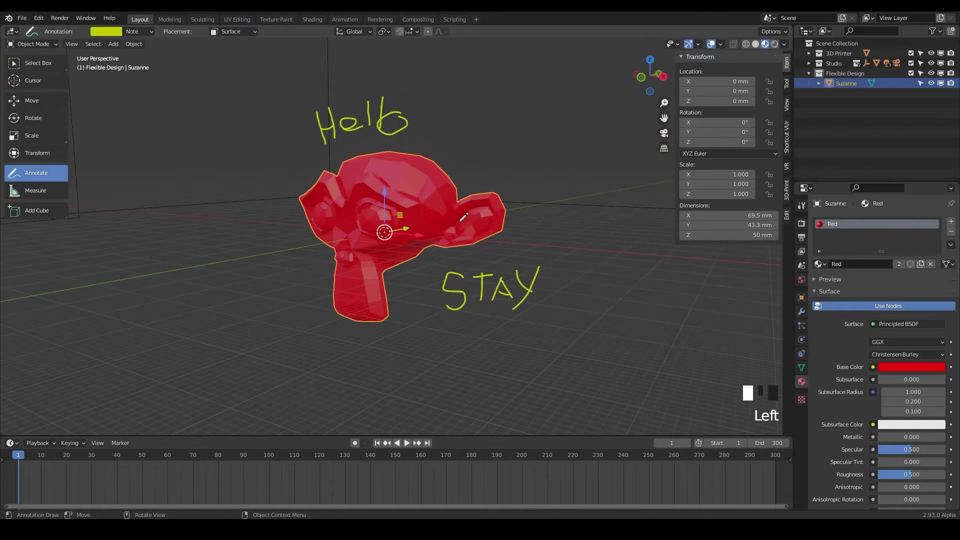
{"action": "middle_click_drag", "start_coordinate": [421, 307], "coordinate": [328, 278]}
{"action": "scroll", "coordinate": [328, 278], "scroll_direction": "up", "scroll_amount": 3}
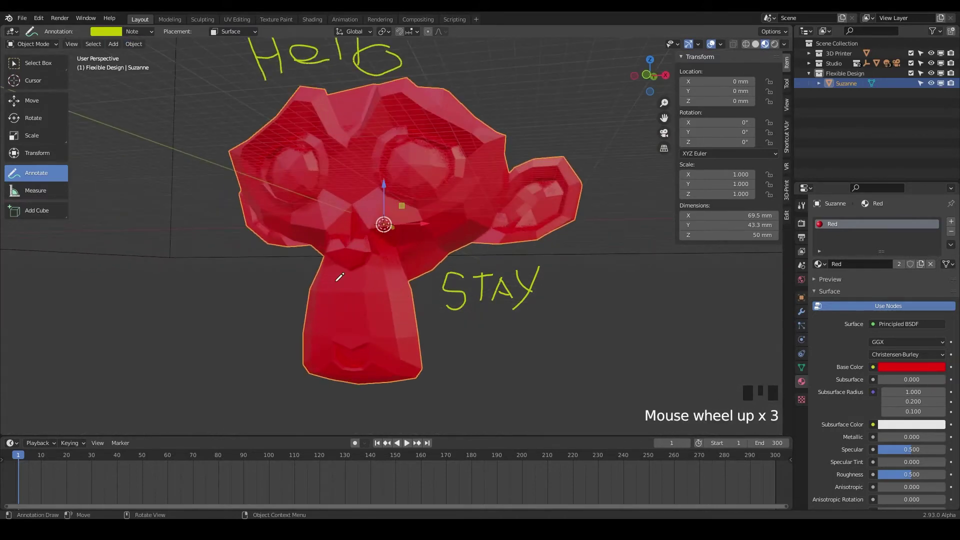
{"action": "mouse_move", "coordinate": [356, 283]}
{"action": "left_mouse_down"}
{"action": "mouse_move", "coordinate": [396, 295]}
{"action": "mouse_move", "coordinate": [394, 284]}
{"action": "mouse_move", "coordinate": [316, 283]}
{"action": "left_mouse_up"}
Mark a dot in each of the monkey's eyes and draw curved strokes over its brow and the top of its head
{"action": "middle_click_drag", "start_coordinate": [320, 294], "coordinate": [390, 305]}
{"action": "left_click_drag", "start_coordinate": [465, 145], "coordinate": [461, 151]}
{"action": "left_click_drag", "start_coordinate": [340, 141], "coordinate": [338, 140]}
{"action": "mouse_move", "coordinate": [366, 154]}
{"action": "middle_mouse_down"}
{"action": "mouse_move", "coordinate": [294, 206]}
{"action": "mouse_move", "coordinate": [331, 202]}
{"action": "middle_mouse_up"}
{"action": "mouse_move", "coordinate": [345, 179]}
{"action": "left_mouse_down"}
{"action": "mouse_move", "coordinate": [367, 152]}
{"action": "mouse_move", "coordinate": [448, 192]}
{"action": "left_mouse_up"}
{"action": "left_click_drag", "start_coordinate": [326, 145], "coordinate": [435, 125]}
{"action": "mouse_move", "coordinate": [435, 125]}
{"action": "middle_mouse_down"}
{"action": "mouse_move", "coordinate": [415, 128]}
{"action": "mouse_move", "coordinate": [425, 70]}
{"action": "middle_mouse_up"}
{"action": "left_click_drag", "start_coordinate": [425, 68], "coordinate": [418, 119]}
Exclude the 3D Printer collection from the view layer
{"action": "middle_click_drag", "start_coordinate": [393, 161], "coordinate": [422, 131]}
{"action": "scroll", "coordinate": [424, 131], "scroll_direction": "down", "scroll_amount": 2}
{"action": "mouse_move", "coordinate": [496, 161]}
{"action": "middle_mouse_down"}
{"action": "mouse_move", "coordinate": [600, 130]}
{"action": "mouse_move", "coordinate": [511, 231]}
{"action": "mouse_move", "coordinate": [566, 221]}
{"action": "middle_mouse_up"}
{"action": "scroll", "coordinate": [600, 130], "scroll_direction": "up", "scroll_amount": 2}
{"action": "scroll", "coordinate": [511, 232], "scroll_direction": "down", "scroll_amount": 5}
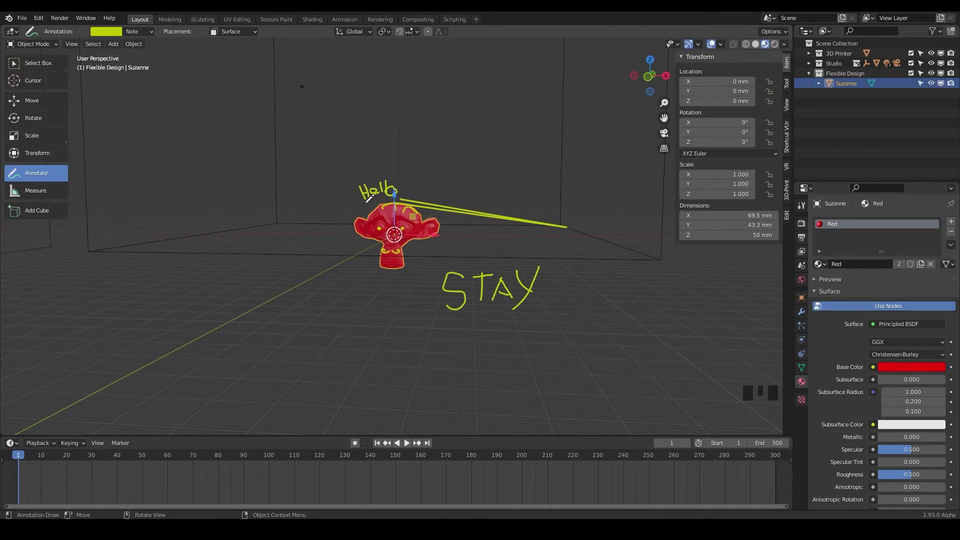
{"action": "middle_click_drag", "start_coordinate": [426, 214], "coordinate": [812, 121]}
{"action": "left_click", "coordinate": [911, 52]}
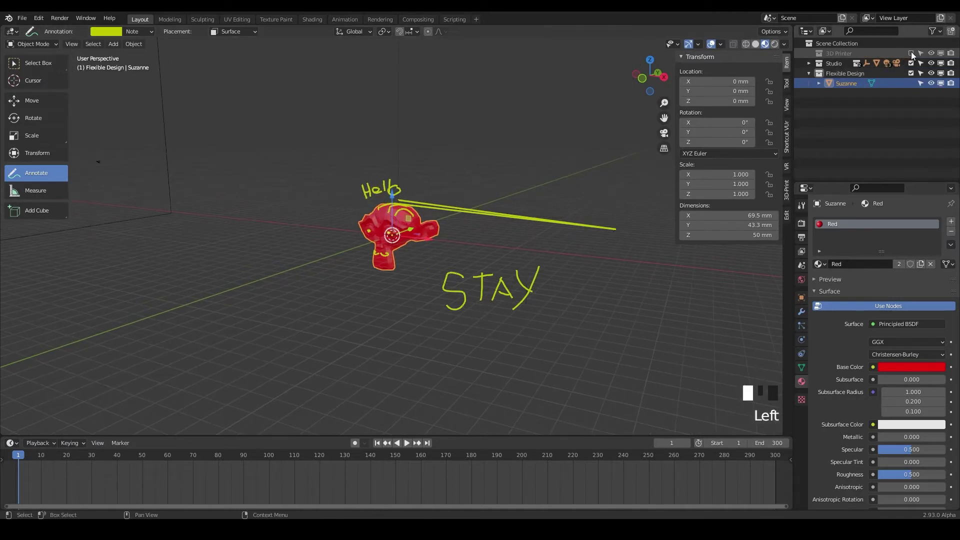
{"action": "key", "text": "ctrl+z"}
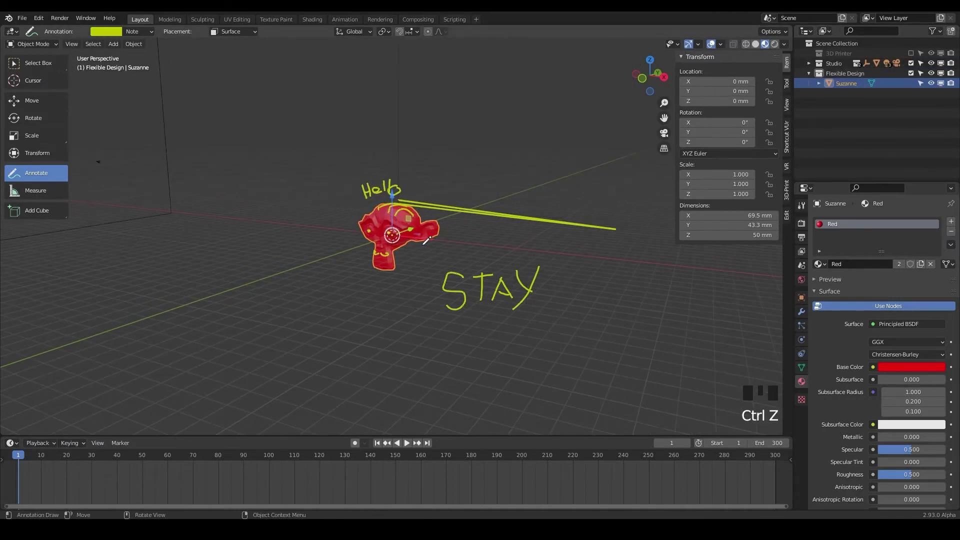
Draw several long freehand annotation strokes across the monkey head and out over the surrounding empty space
{"action": "mouse_move", "coordinate": [423, 242]}
{"action": "left_mouse_down"}
{"action": "mouse_move", "coordinate": [418, 200]}
{"action": "mouse_move", "coordinate": [370, 263]}
{"action": "left_mouse_up"}
{"action": "mouse_move", "coordinate": [369, 302]}
{"action": "middle_mouse_down"}
{"action": "mouse_move", "coordinate": [356, 293]}
{"action": "mouse_move", "coordinate": [362, 278]}
{"action": "mouse_move", "coordinate": [352, 270]}
{"action": "middle_mouse_up"}
{"action": "left_click_drag", "start_coordinate": [405, 220], "coordinate": [442, 193]}
{"action": "left_click_drag", "start_coordinate": [265, 197], "coordinate": [435, 234]}
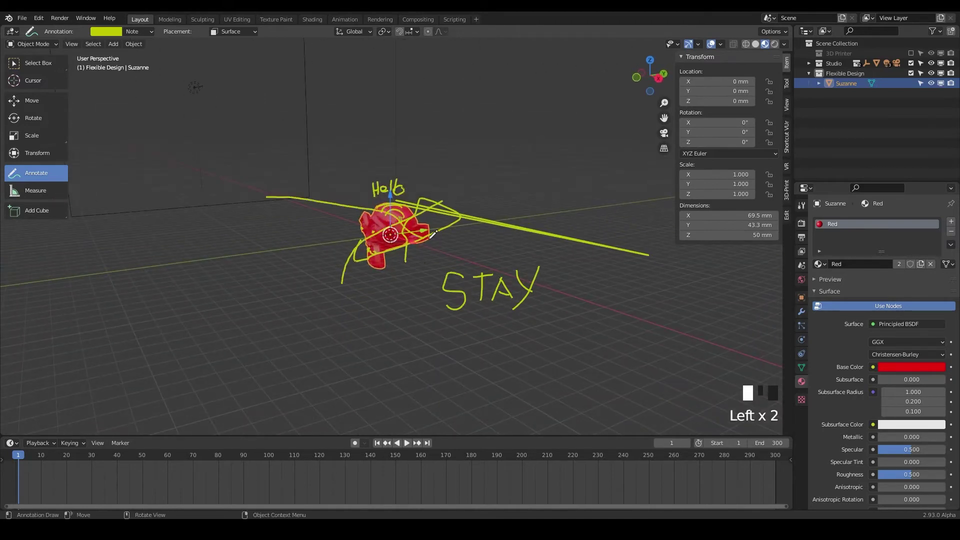
{"action": "middle_click_drag", "start_coordinate": [443, 245], "coordinate": [520, 241]}
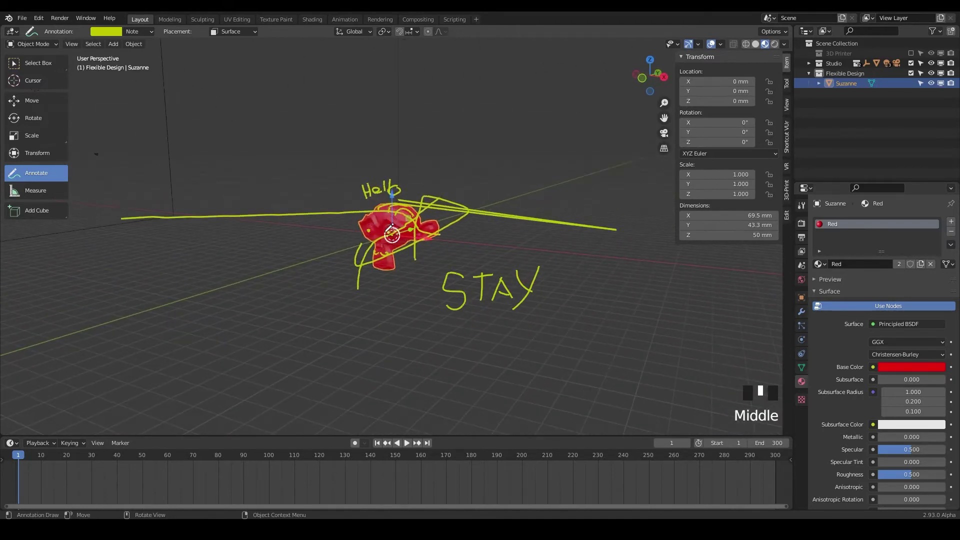
{"action": "scroll", "coordinate": [390, 230], "scroll_direction": "up", "scroll_amount": 6}
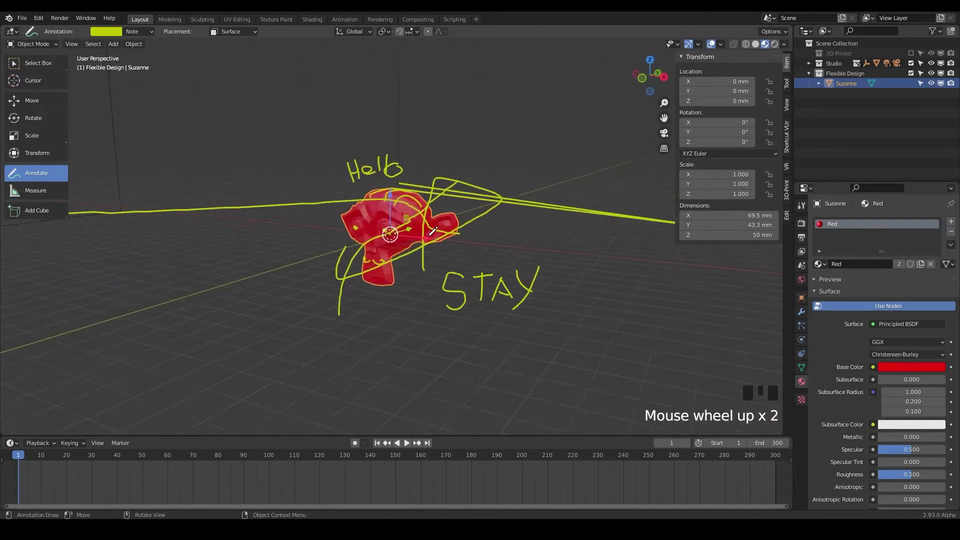
Hide the Note annotation layer and show it again
{"action": "left_click", "coordinate": [149, 32]}
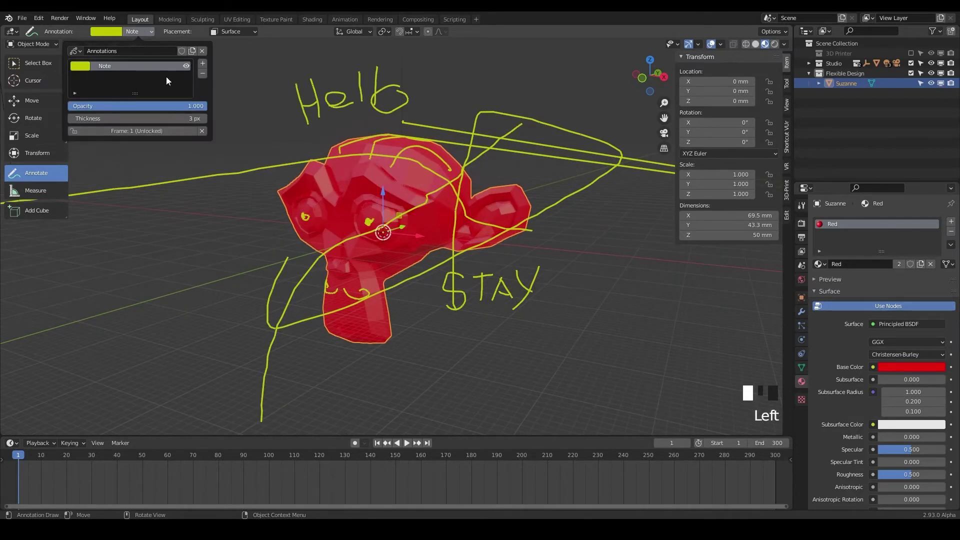
{"action": "left_click", "coordinate": [186, 67]}
{"action": "left_click", "coordinate": [185, 66]}
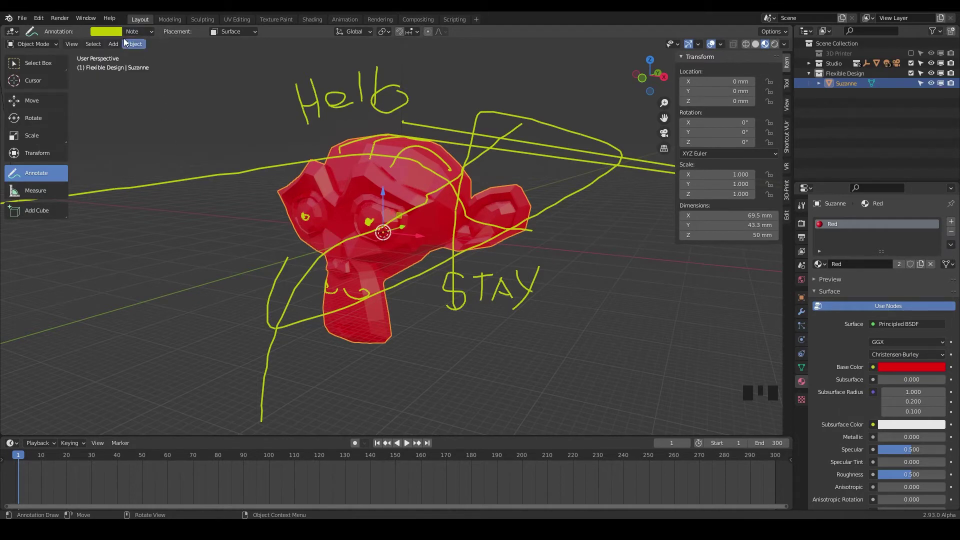
Add a second annotation layer and handwrite "New" on it beside the monkey head, under the "Hello" note's level
{"action": "left_click", "coordinate": [153, 32]}
{"action": "left_click", "coordinate": [149, 32]}
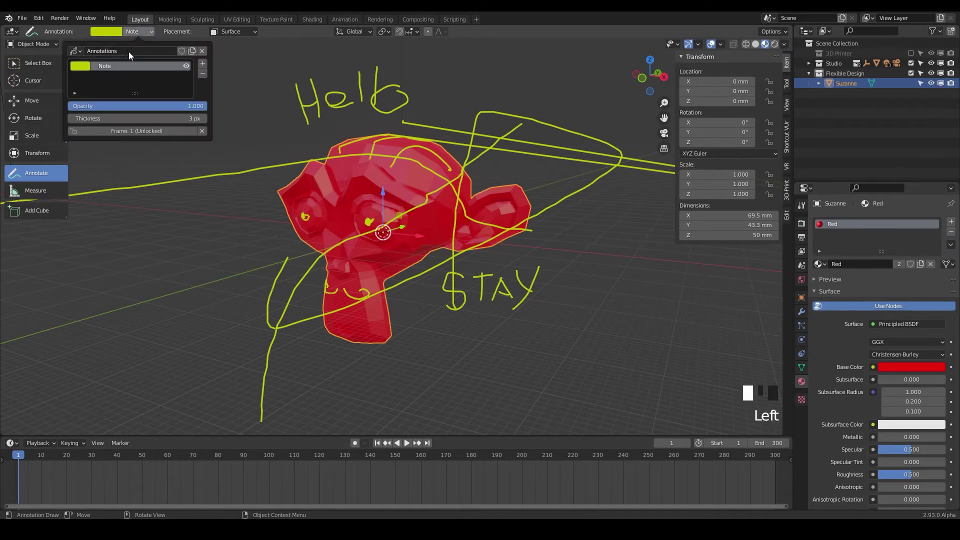
{"action": "left_click", "coordinate": [203, 66]}
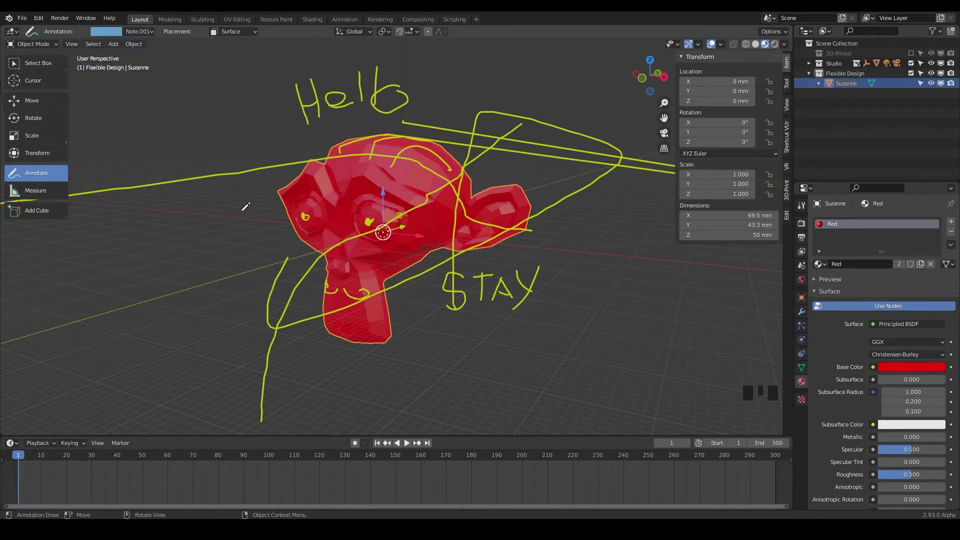
{"action": "mouse_move", "coordinate": [173, 125]}
{"action": "left_mouse_down"}
{"action": "mouse_move", "coordinate": [181, 180]}
{"action": "mouse_move", "coordinate": [166, 125]}
{"action": "mouse_move", "coordinate": [195, 168]}
{"action": "mouse_move", "coordinate": [189, 105]}
{"action": "mouse_move", "coordinate": [220, 161]}
{"action": "mouse_move", "coordinate": [216, 134]}
{"action": "mouse_move", "coordinate": [251, 155]}
{"action": "mouse_move", "coordinate": [256, 127]}
{"action": "left_mouse_up"}
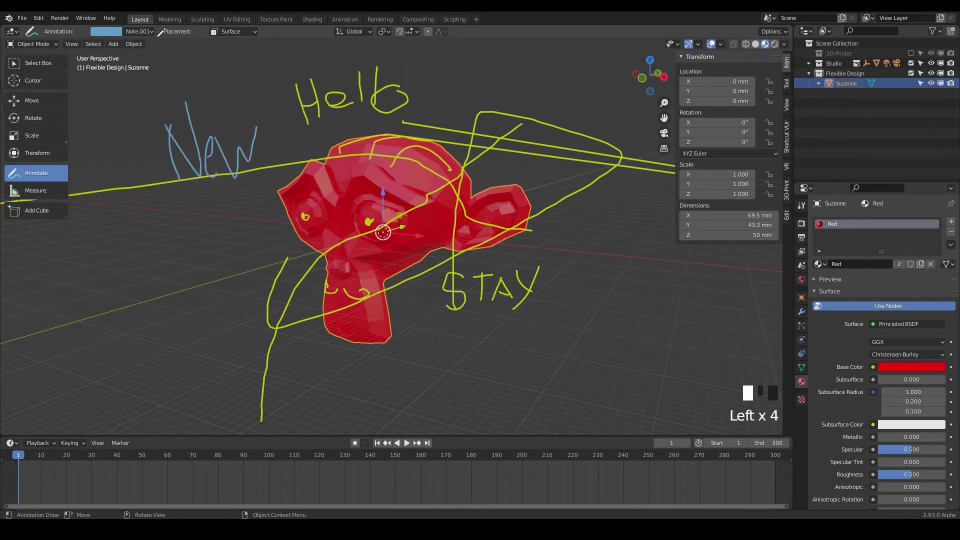
Hide the yellow-green Note layer, leaving the blue annotation layer shown
{"action": "left_click", "coordinate": [150, 32]}
{"action": "left_click", "coordinate": [186, 76]}
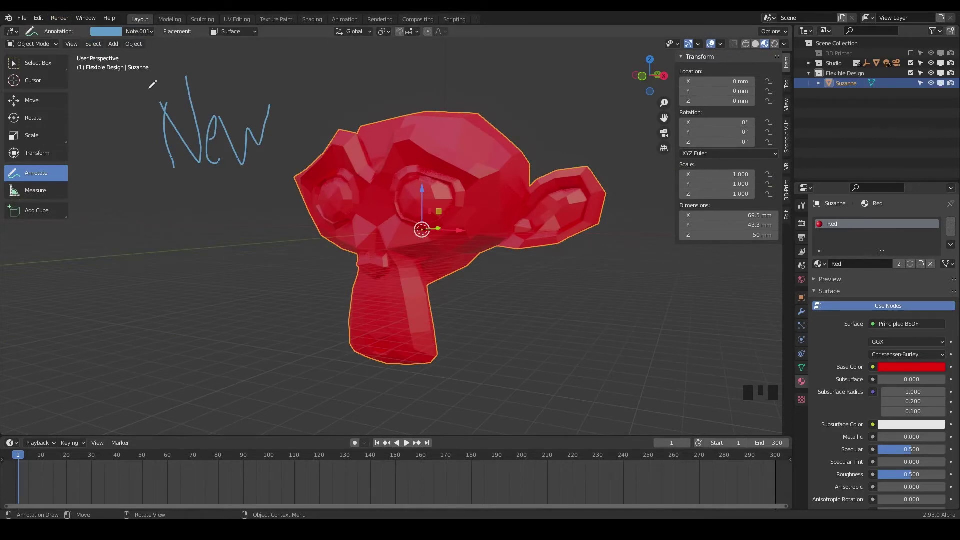
Activate the Annotate Line tool and add a third annotation layer
{"action": "left_click", "coordinate": [50, 63]}
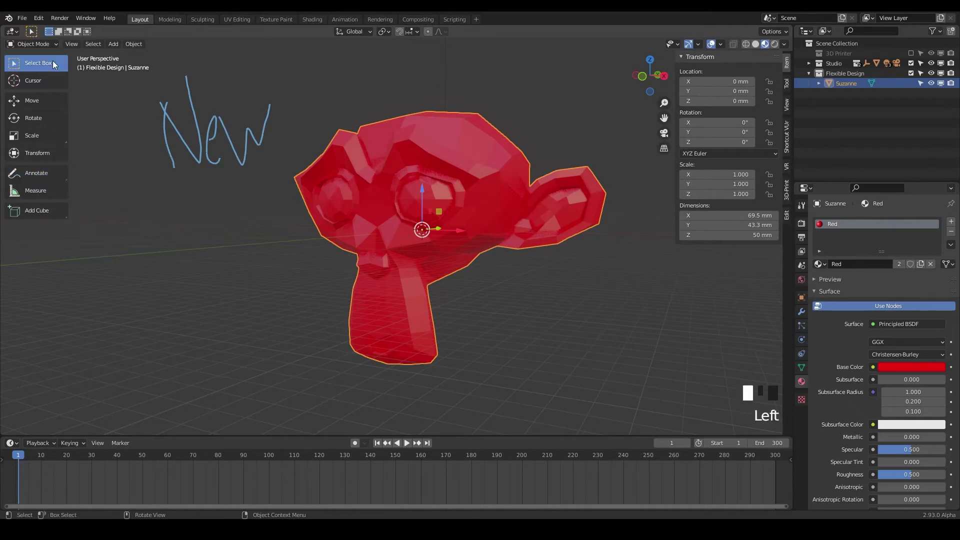
{"action": "left_click", "coordinate": [67, 178]}
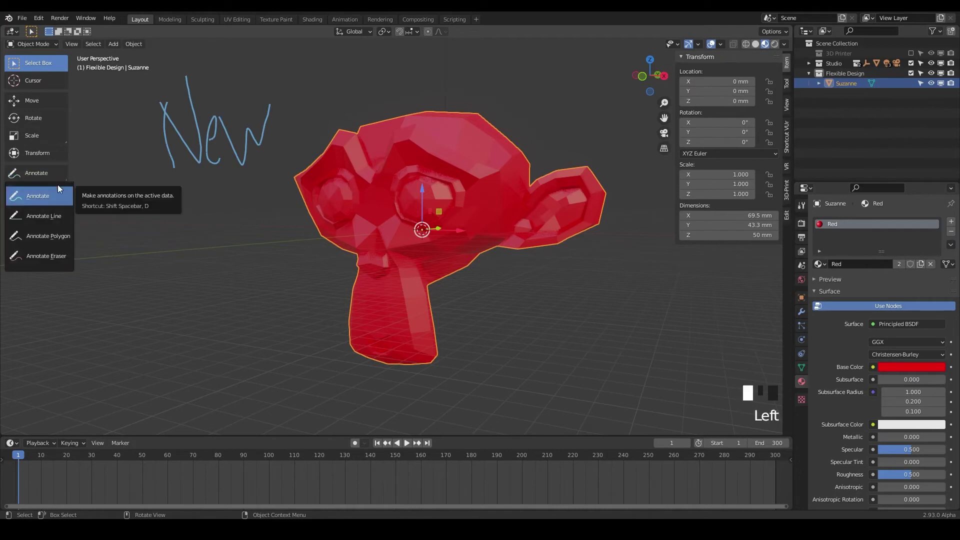
{"action": "left_click", "coordinate": [42, 220]}
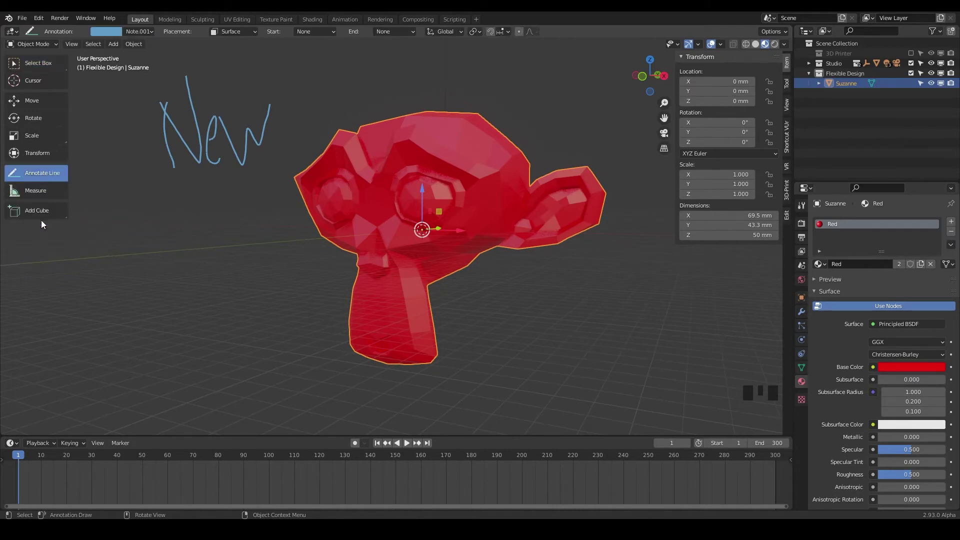
{"action": "left_click", "coordinate": [149, 31]}
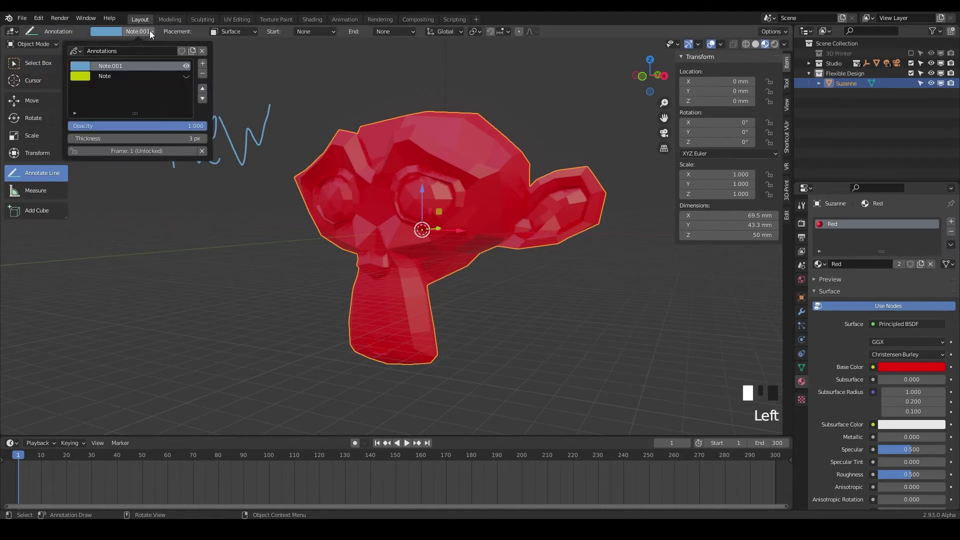
{"action": "left_click", "coordinate": [203, 65]}
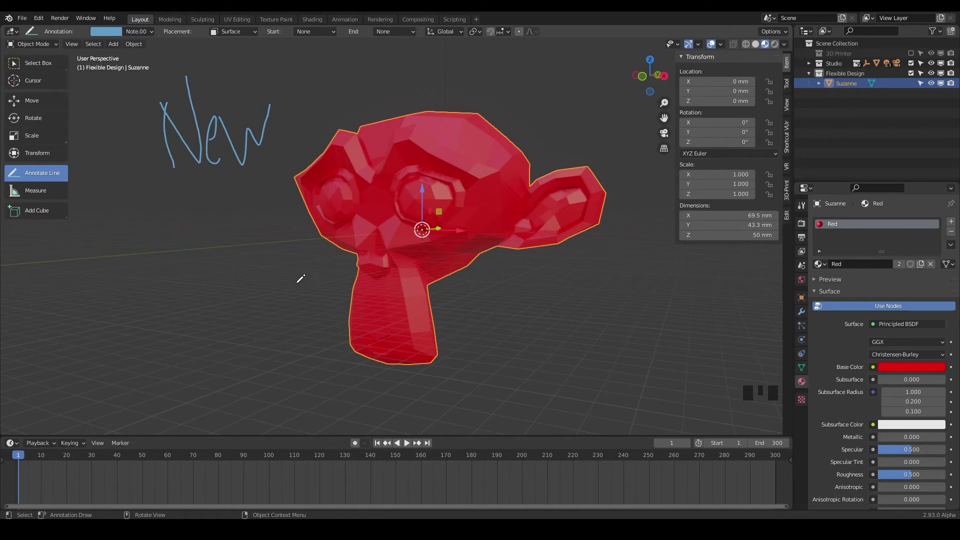
Draw a series of separate straight annotation lines around the monkey head, with short dashes near its chin
{"action": "left_click", "coordinate": [184, 292]}
{"action": "left_click_drag", "start_coordinate": [236, 226], "coordinate": [240, 221]}
{"action": "mouse_move", "coordinate": [256, 243]}
{"action": "left_mouse_down"}
{"action": "mouse_move", "coordinate": [313, 312]}
{"action": "mouse_move", "coordinate": [518, 288]}
{"action": "mouse_move", "coordinate": [618, 184]}
{"action": "left_mouse_up"}
{"action": "left_click_drag", "start_coordinate": [628, 130], "coordinate": [522, 72]}
{"action": "mouse_move", "coordinate": [523, 71]}
{"action": "left_mouse_down"}
{"action": "mouse_move", "coordinate": [415, 67]}
{"action": "mouse_move", "coordinate": [336, 91]}
{"action": "left_mouse_up"}
{"action": "left_click_drag", "start_coordinate": [290, 111], "coordinate": [256, 161]}
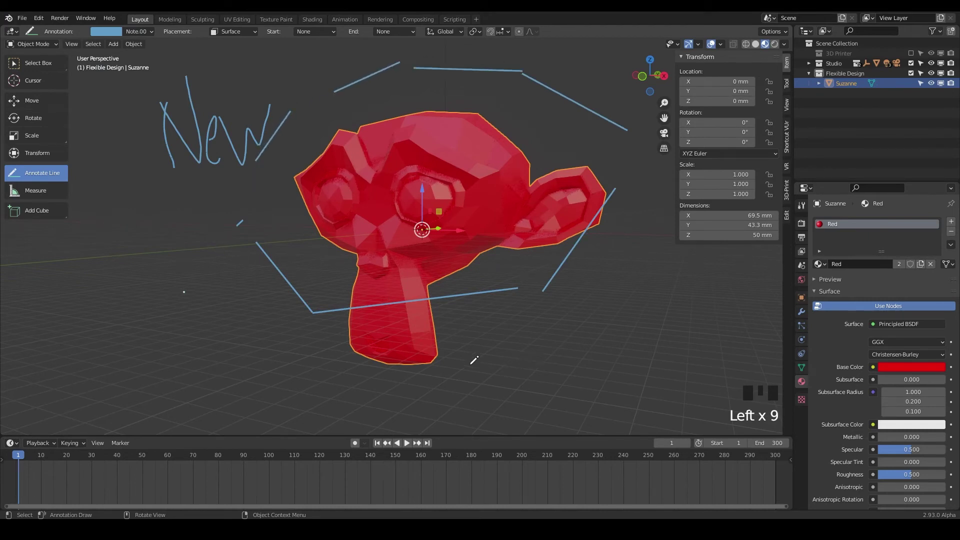
{"action": "mouse_move", "coordinate": [451, 354]}
{"action": "left_mouse_down"}
{"action": "mouse_move", "coordinate": [496, 313]}
{"action": "mouse_move", "coordinate": [516, 268]}
{"action": "left_mouse_up"}
{"action": "left_click", "coordinate": [506, 248]}
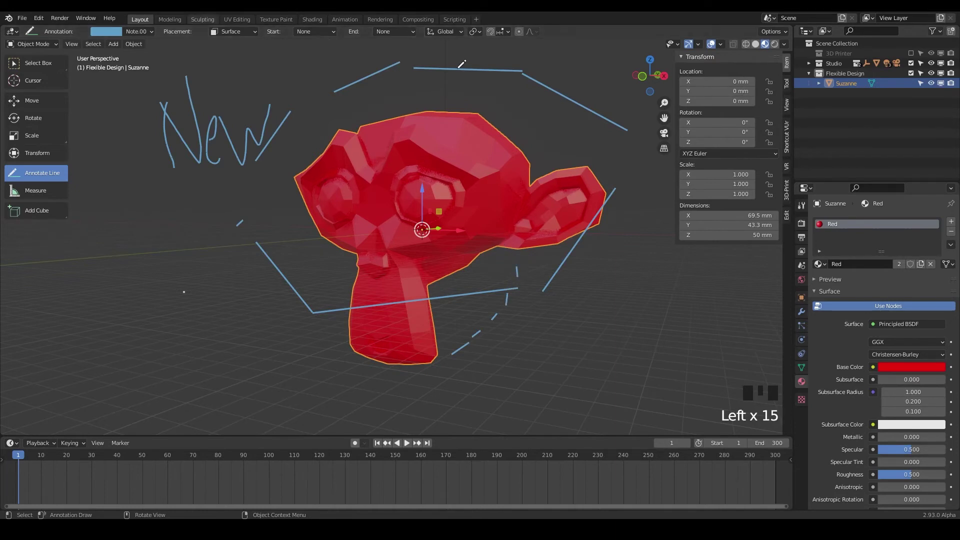
Set the line start style to Arrow and draw arrows at the head's upper right, beside it and across its face
{"action": "left_click", "coordinate": [319, 32]}
{"action": "left_click", "coordinate": [317, 53]}
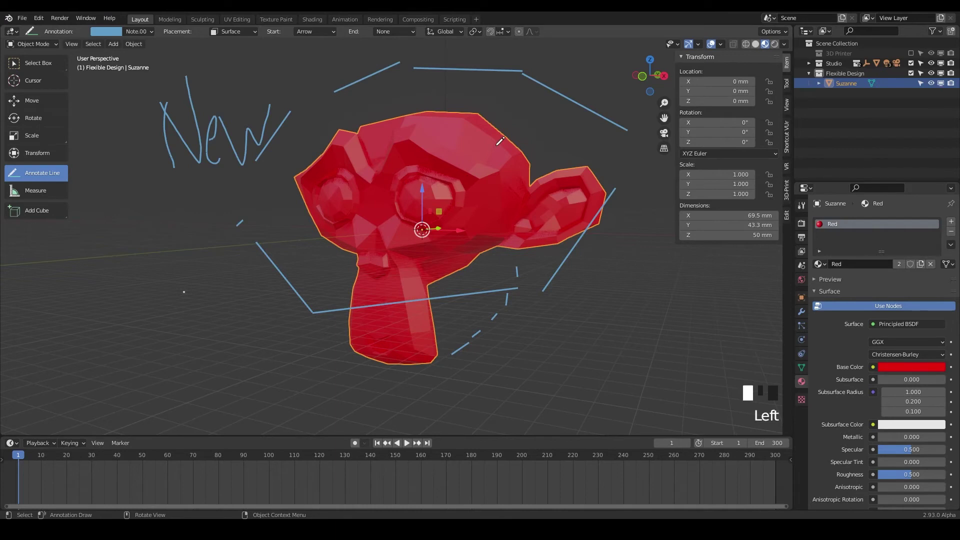
{"action": "left_click_drag", "start_coordinate": [567, 117], "coordinate": [477, 130]}
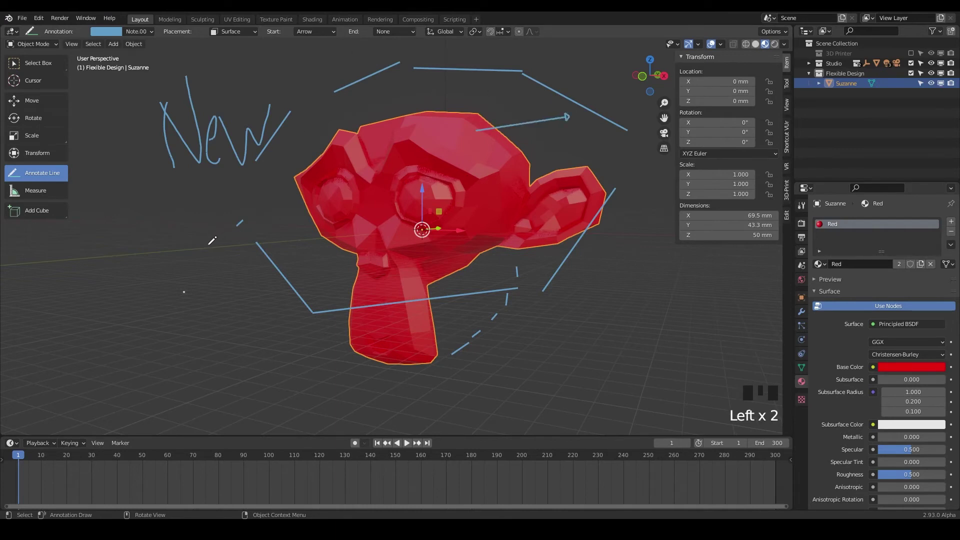
{"action": "left_click_drag", "start_coordinate": [175, 252], "coordinate": [279, 216]}
{"action": "left_click_drag", "start_coordinate": [410, 203], "coordinate": [342, 228]}
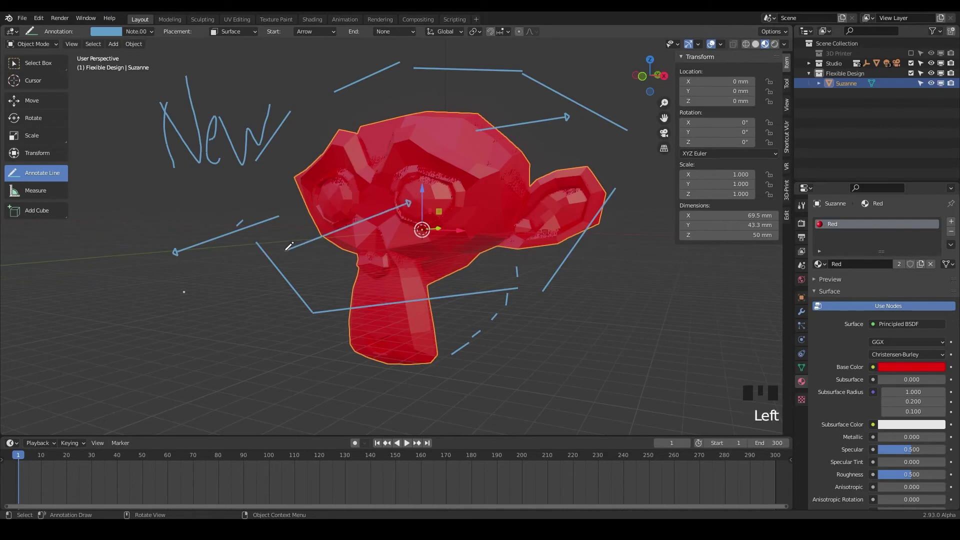
Replace the last arrow with a longer one across the face, save the file, and add two arrows above the head
{"action": "key", "text": "ctrl+z"}
{"action": "key", "text": "ctrl+s"}
{"action": "left_click_drag", "start_coordinate": [250, 281], "coordinate": [415, 200]}
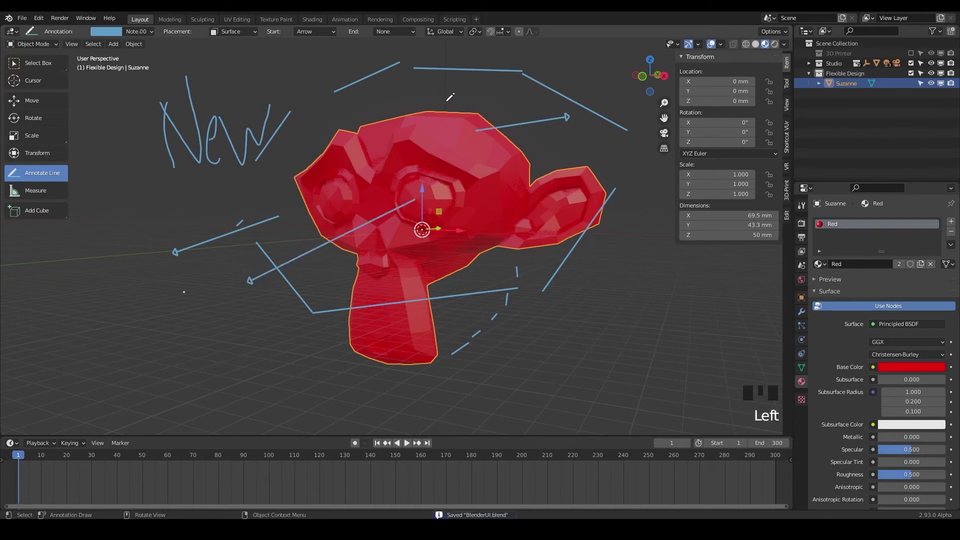
{"action": "mouse_move", "coordinate": [515, 85]}
{"action": "left_mouse_down"}
{"action": "mouse_move", "coordinate": [428, 102]}
{"action": "mouse_move", "coordinate": [404, 87]}
{"action": "mouse_move", "coordinate": [346, 100]}
{"action": "left_mouse_up"}
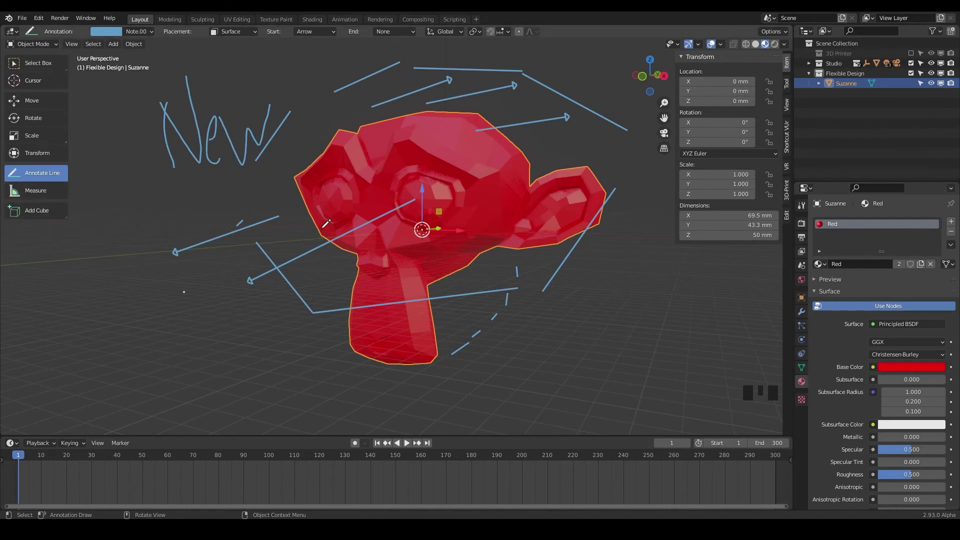
Activate the Annotate Polygon tool and draw a closed irregular outline to the lower left of the monkey head
{"action": "left_click", "coordinate": [63, 176]}
{"action": "left_click", "coordinate": [64, 173]}
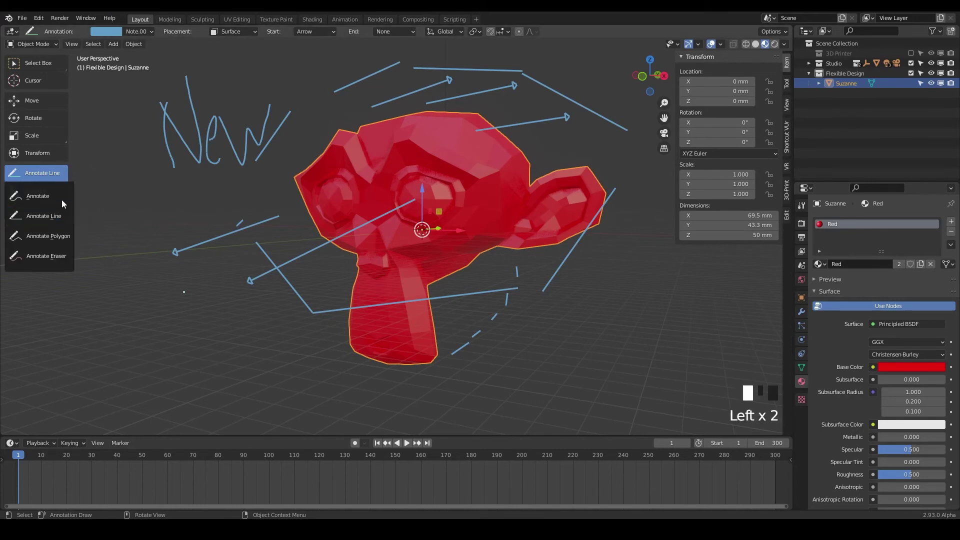
{"action": "left_click", "coordinate": [35, 236]}
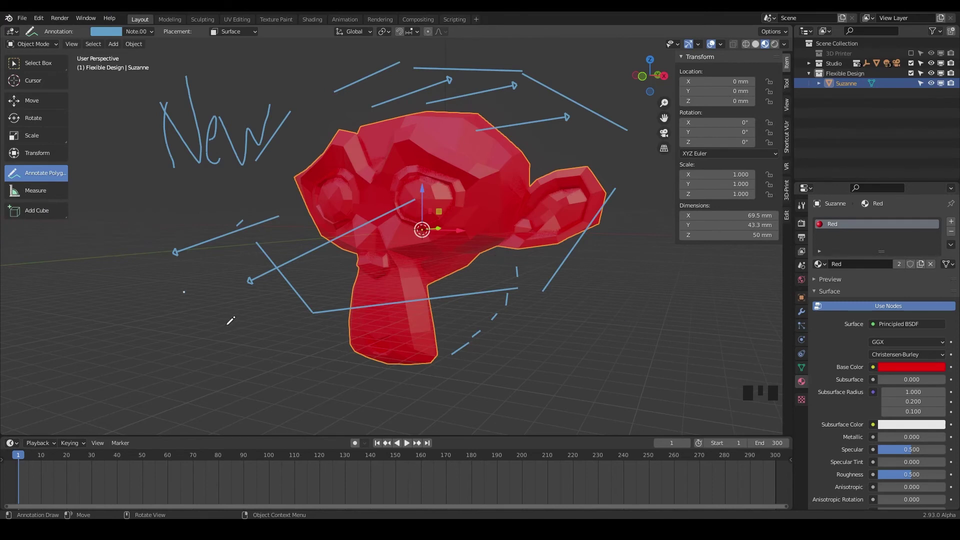
{"action": "left_click", "coordinate": [257, 350]}
{"action": "left_click", "coordinate": [188, 313]}
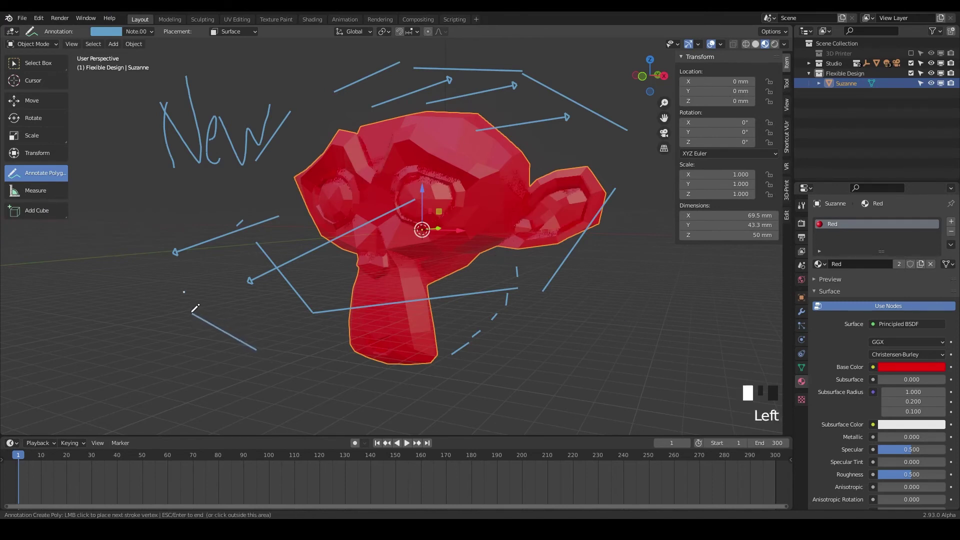
{"action": "left_click", "coordinate": [134, 349]}
{"action": "left_click", "coordinate": [178, 371]}
{"action": "left_click", "coordinate": [237, 397]}
{"action": "left_click", "coordinate": [293, 377]}
{"action": "left_click", "coordinate": [299, 356]}
{"action": "left_click", "coordinate": [283, 344]}
{"action": "left_click", "coordinate": [275, 336]}
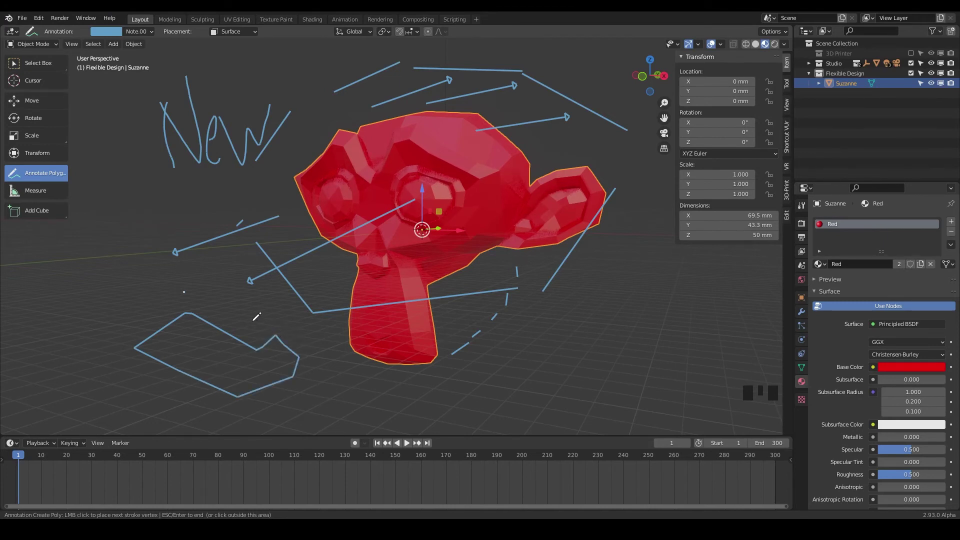
{"action": "key", "text": "Escape"}
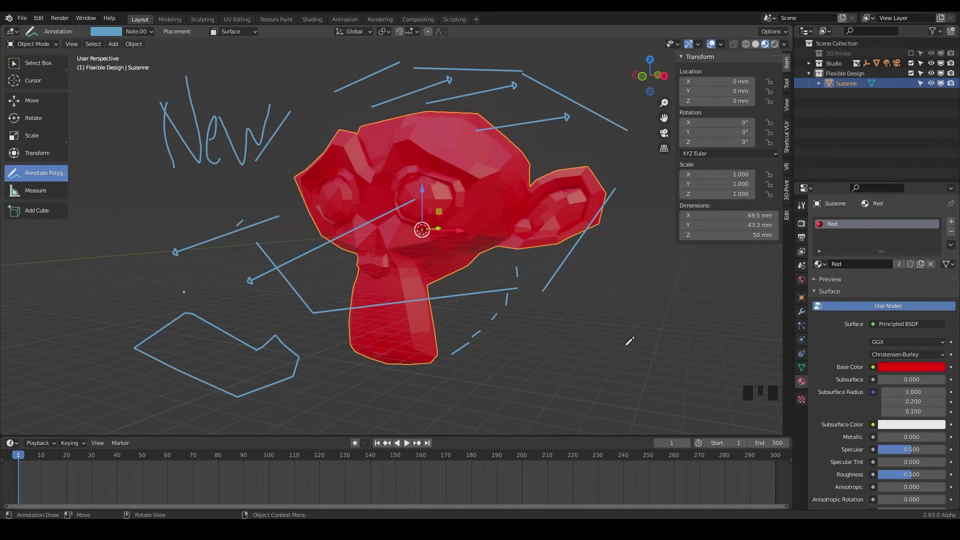
Draw a four-sided annotation polygon to the lower right of the monkey head
{"action": "left_click", "coordinate": [539, 367]}
{"action": "left_click", "coordinate": [594, 313]}
{"action": "left_click", "coordinate": [661, 329]}
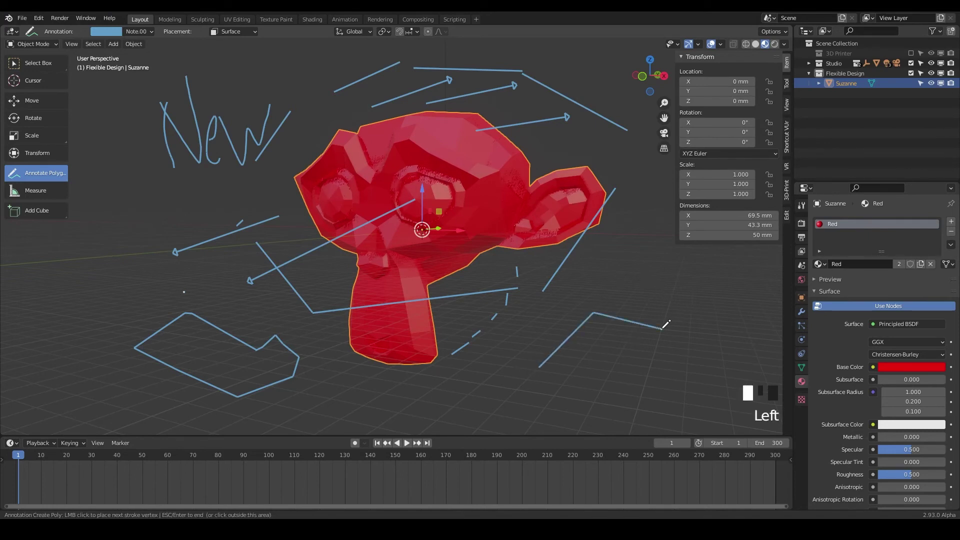
{"action": "left_click", "coordinate": [637, 409]}
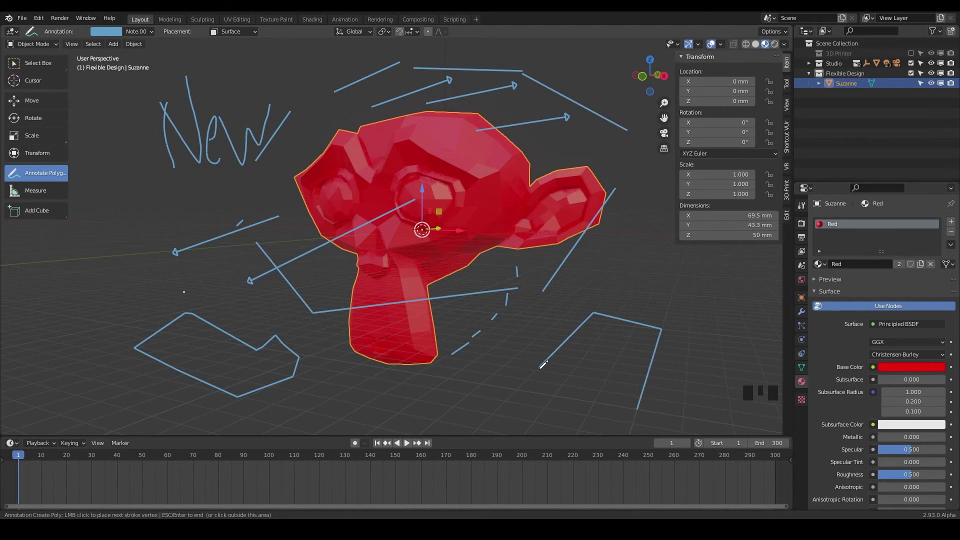
Continue the four-sided polygon with connected segments over the monkey's eye on the right, and end the stroke
{"action": "mouse_move", "coordinate": [567, 350]}
{"action": "middle_mouse_down"}
{"action": "mouse_move", "coordinate": [550, 360]}
{"action": "mouse_move", "coordinate": [471, 344]}
{"action": "mouse_move", "coordinate": [512, 230]}
{"action": "middle_mouse_up"}
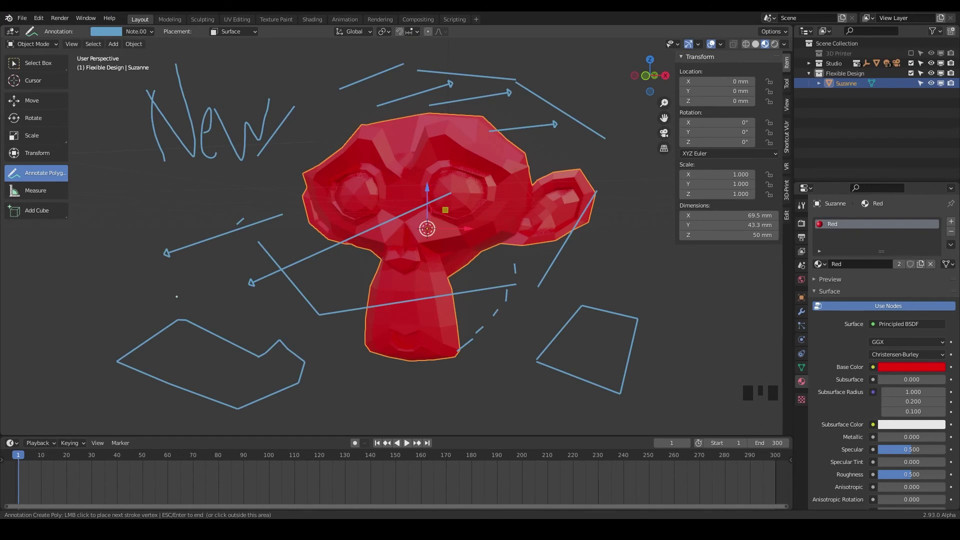
{"action": "scroll", "coordinate": [407, 195], "scroll_direction": "up", "scroll_amount": 1}
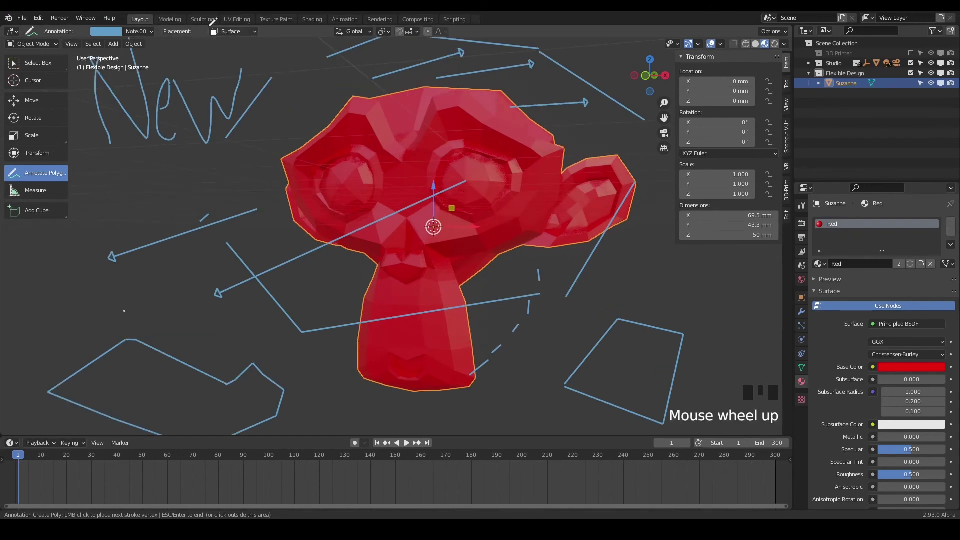
{"action": "left_click", "coordinate": [466, 161]}
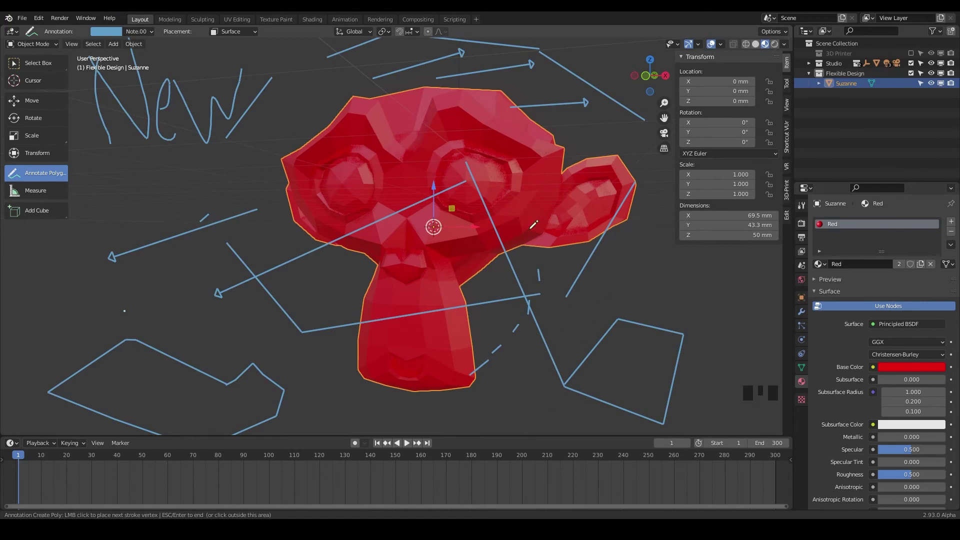
{"action": "left_click", "coordinate": [507, 150]}
{"action": "left_click", "coordinate": [534, 193]}
{"action": "left_click", "coordinate": [494, 272]}
{"action": "key", "text": "Escape"}
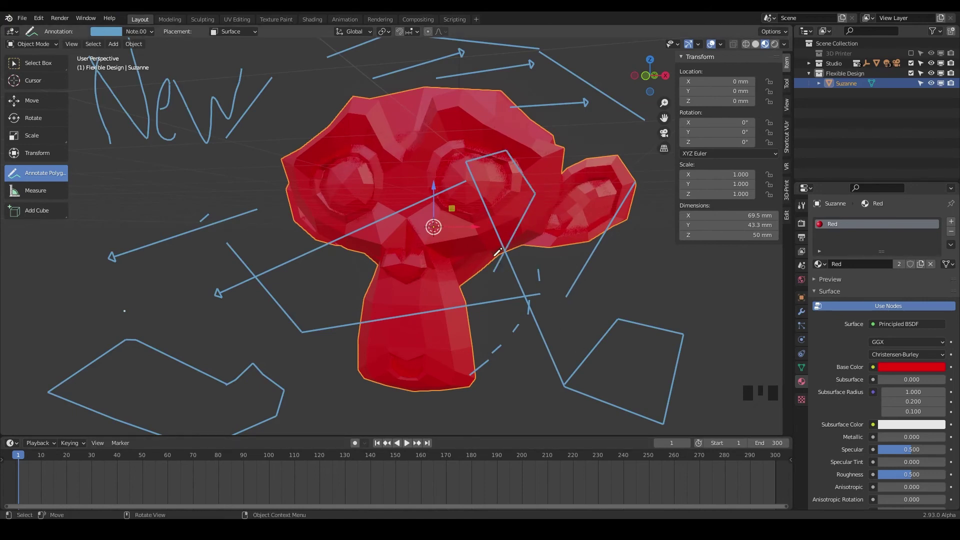
Draw a small annotation triangle on the monkey's eye on the left and inspect it up close
{"action": "left_click", "coordinate": [344, 162]}
{"action": "left_click", "coordinate": [342, 185]}
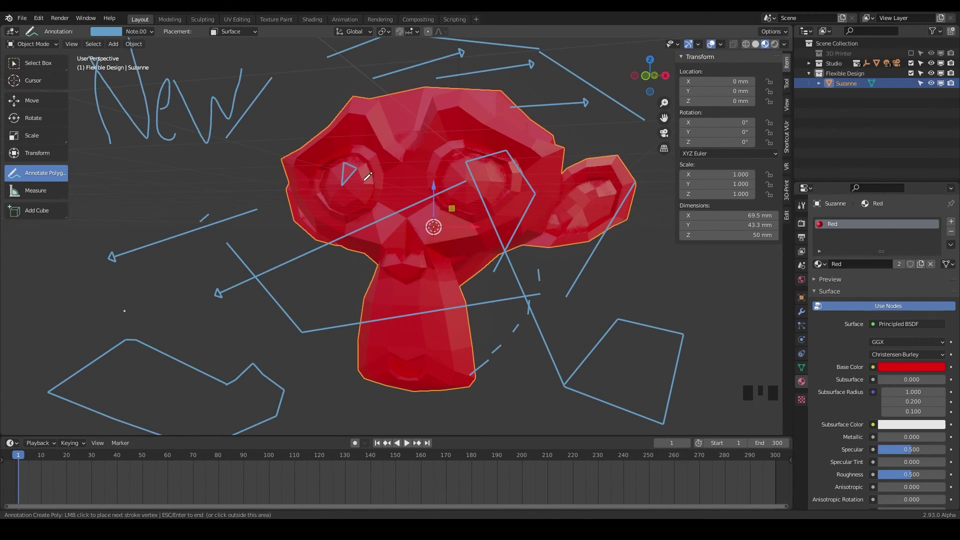
{"action": "scroll", "coordinate": [363, 165], "scroll_direction": "up", "scroll_amount": 4}
{"action": "middle_click_drag", "start_coordinate": [350, 148], "coordinate": [268, 146], "text": "shift"}
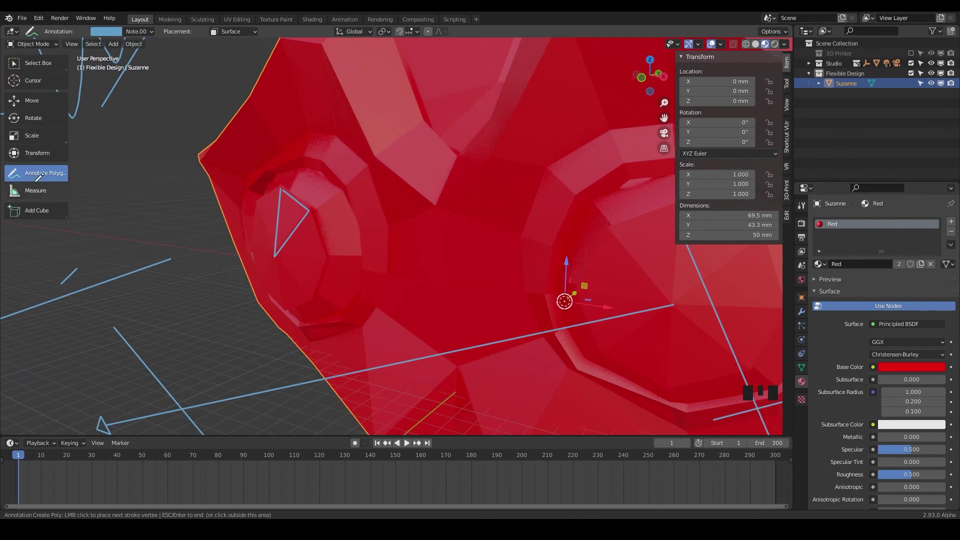
{"action": "key", "text": "Escape"}
{"action": "key", "text": "Escape"}
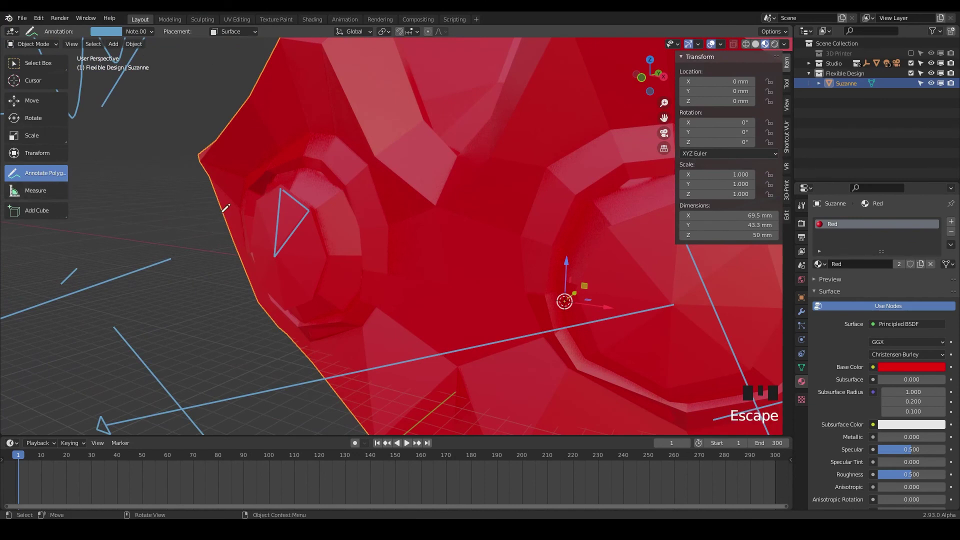
Activate the Annotate Eraser and erase all lines, arrows and polygons around the head, keeping the word "New"
{"action": "double_click", "coordinate": [59, 175]}
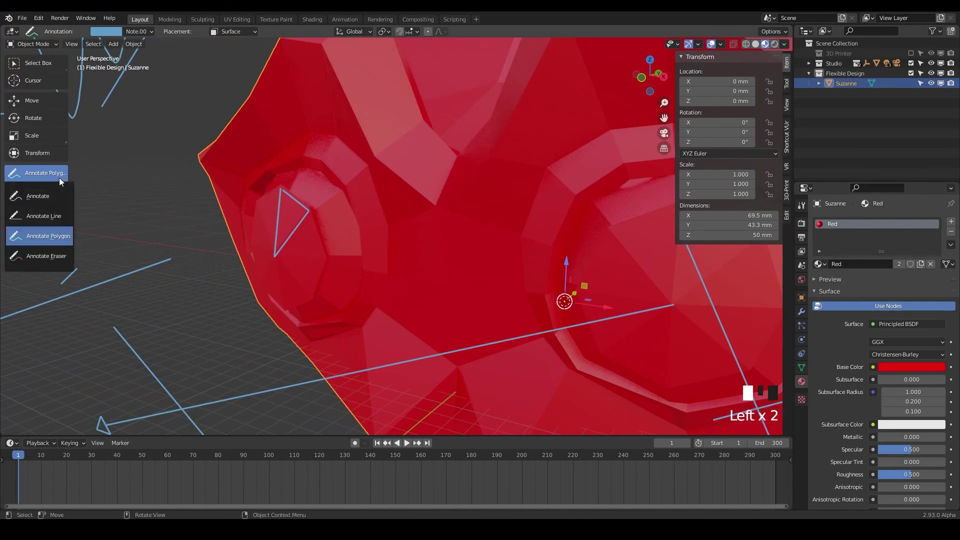
{"action": "left_click", "coordinate": [46, 255]}
{"action": "scroll", "coordinate": [377, 216], "scroll_direction": "down", "scroll_amount": 6}
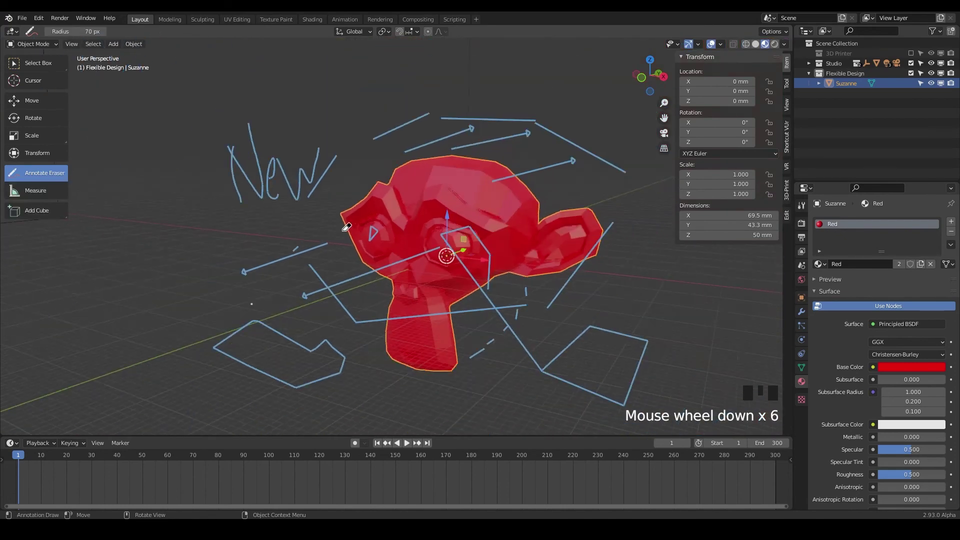
{"action": "left_click", "coordinate": [377, 216]}
{"action": "mouse_move", "coordinate": [379, 215]}
{"action": "left_mouse_down"}
{"action": "mouse_move", "coordinate": [278, 286]}
{"action": "mouse_move", "coordinate": [313, 354]}
{"action": "mouse_move", "coordinate": [553, 328]}
{"action": "mouse_move", "coordinate": [458, 354]}
{"action": "mouse_move", "coordinate": [606, 380]}
{"action": "mouse_move", "coordinate": [595, 118]}
{"action": "mouse_move", "coordinate": [322, 144]}
{"action": "mouse_move", "coordinate": [520, 230]}
{"action": "mouse_move", "coordinate": [633, 393]}
{"action": "mouse_move", "coordinate": [200, 347]}
{"action": "mouse_move", "coordinate": [493, 200]}
{"action": "mouse_move", "coordinate": [529, 220]}
{"action": "left_mouse_up"}
{"action": "scroll", "coordinate": [371, 159], "scroll_direction": "down", "scroll_amount": 4}
{"action": "scroll", "coordinate": [420, 245], "scroll_direction": "up", "scroll_amount": 4}
{"action": "middle_click_drag", "start_coordinate": [388, 221], "coordinate": [354, 221]}
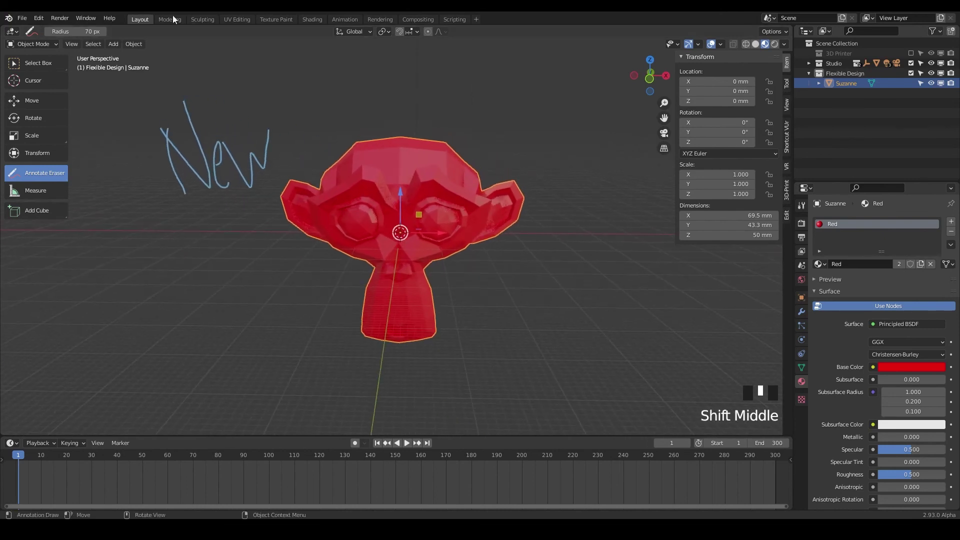
Return to the Annotate tool, delete the Note, Note.001 and Note.002 annotation layers, and save the file
{"action": "left_click_drag", "start_coordinate": [32, 175], "coordinate": [40, 194]}
{"action": "left_click", "coordinate": [146, 32]}
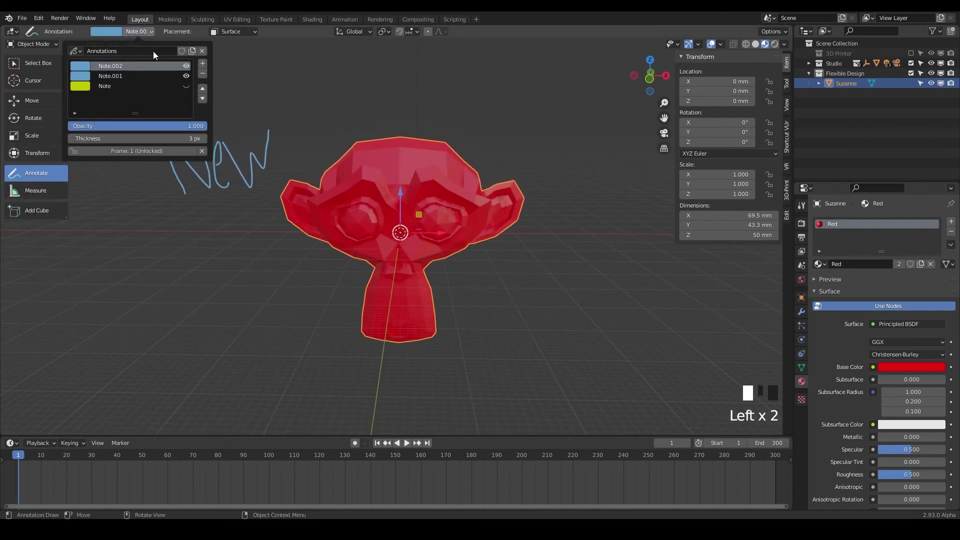
{"action": "left_click", "coordinate": [103, 86]}
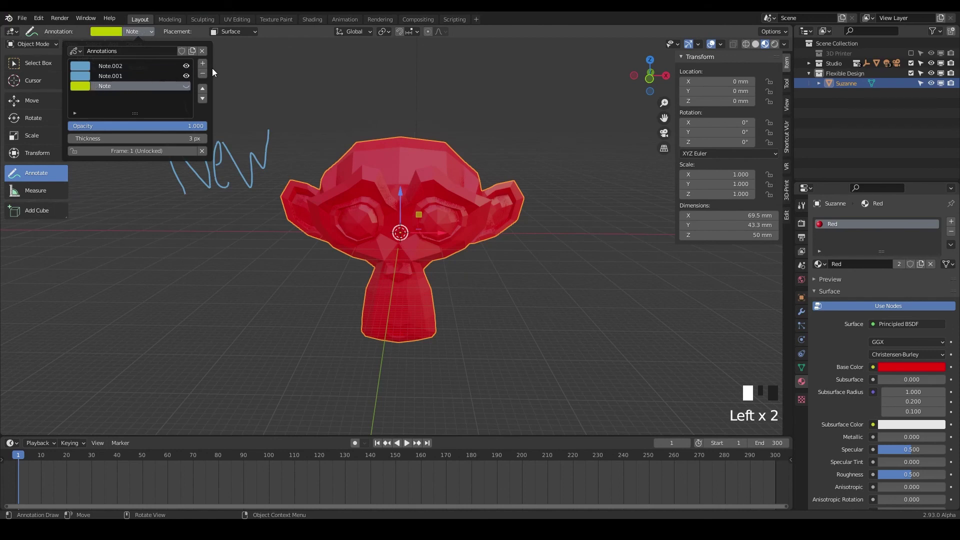
{"action": "left_click", "coordinate": [204, 74]}
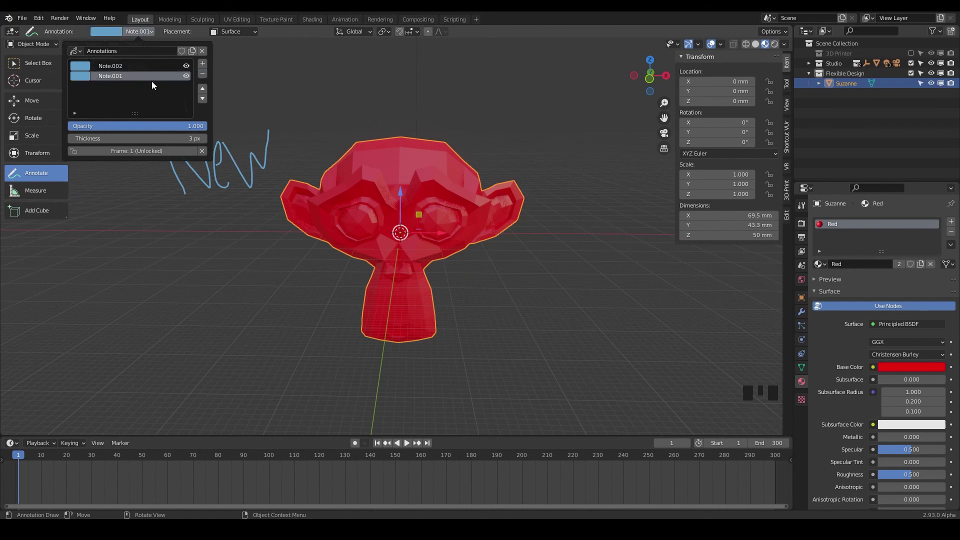
{"action": "left_click", "coordinate": [201, 74]}
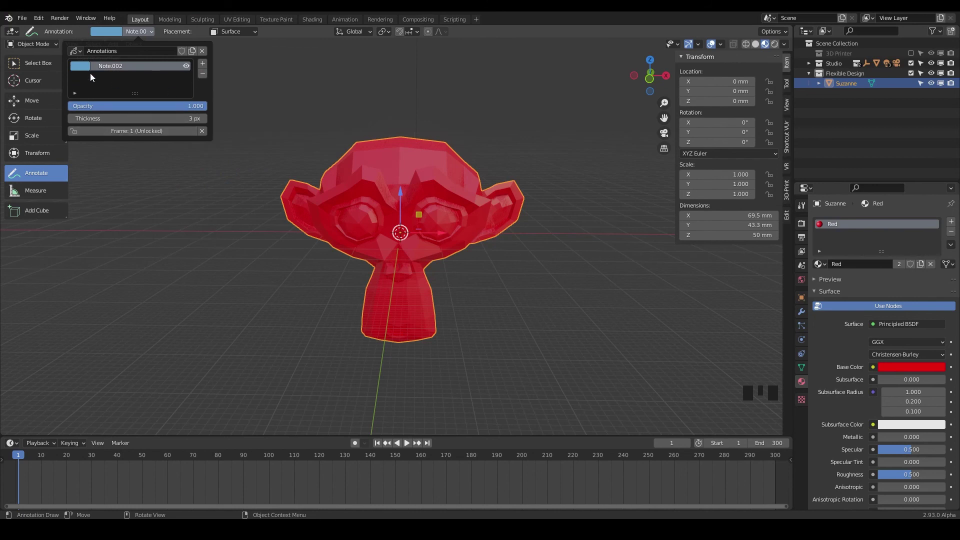
{"action": "left_click", "coordinate": [202, 74]}
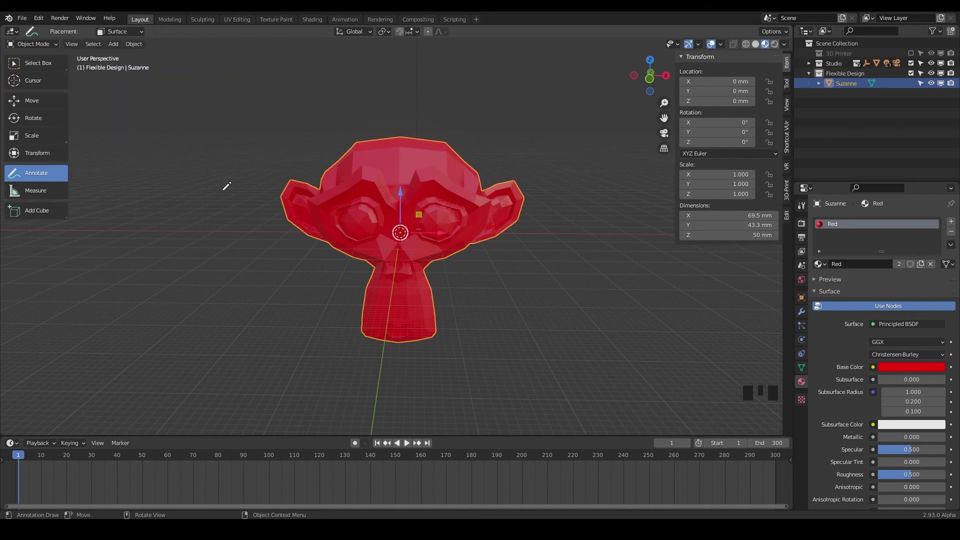
{"action": "key", "text": "ctrl+s"}
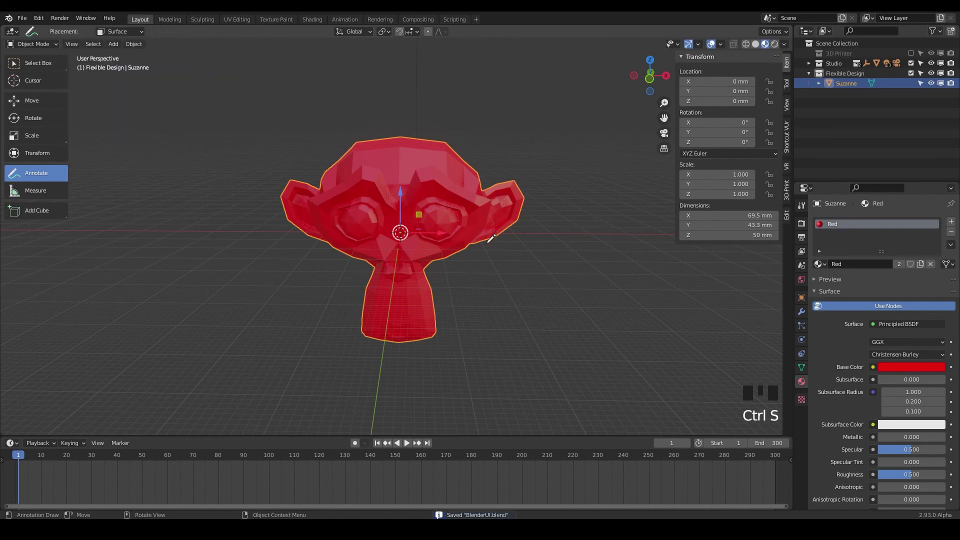